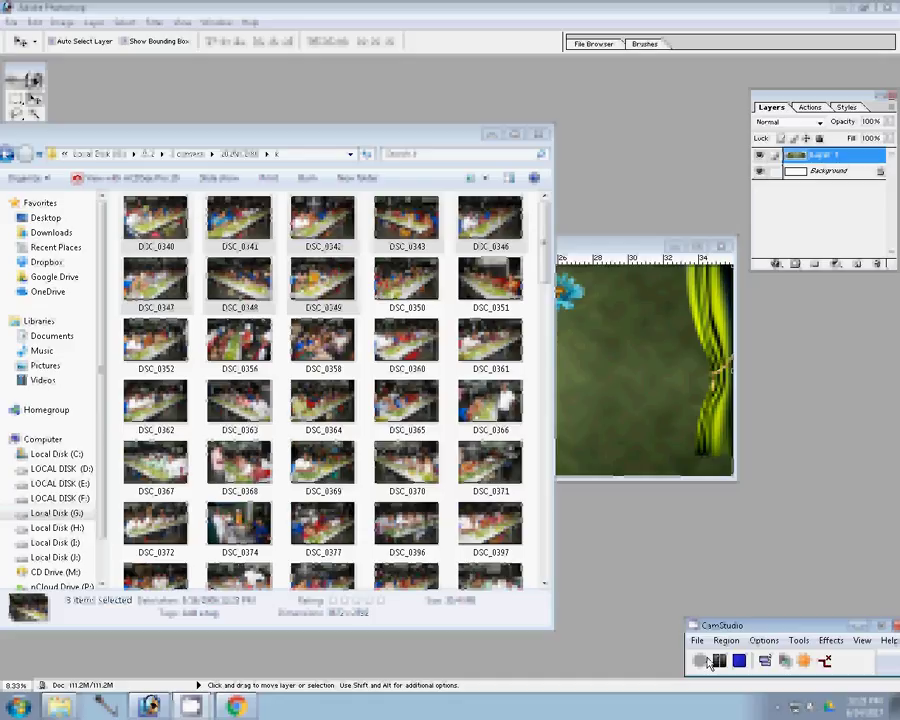
Step: Bring the Photoshop window with the green garden album page in front of Explorer
{"action": "left_click", "coordinate": [720, 541]}
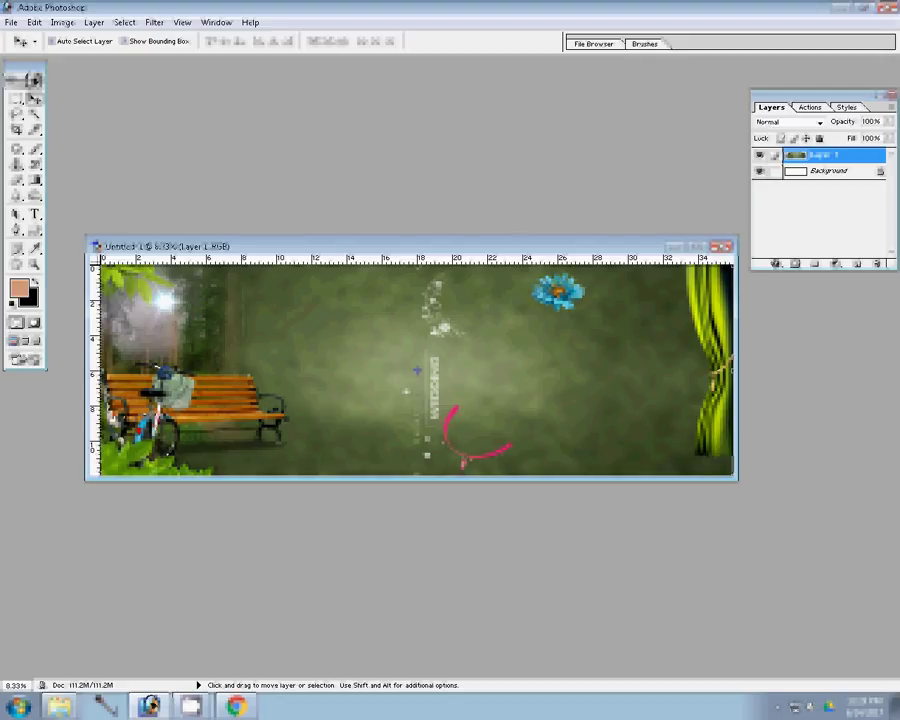
Step: Close the YouTube Chrome window and return to Photoshop with the event photos open
{"action": "key", "text": "alt+Tab"}
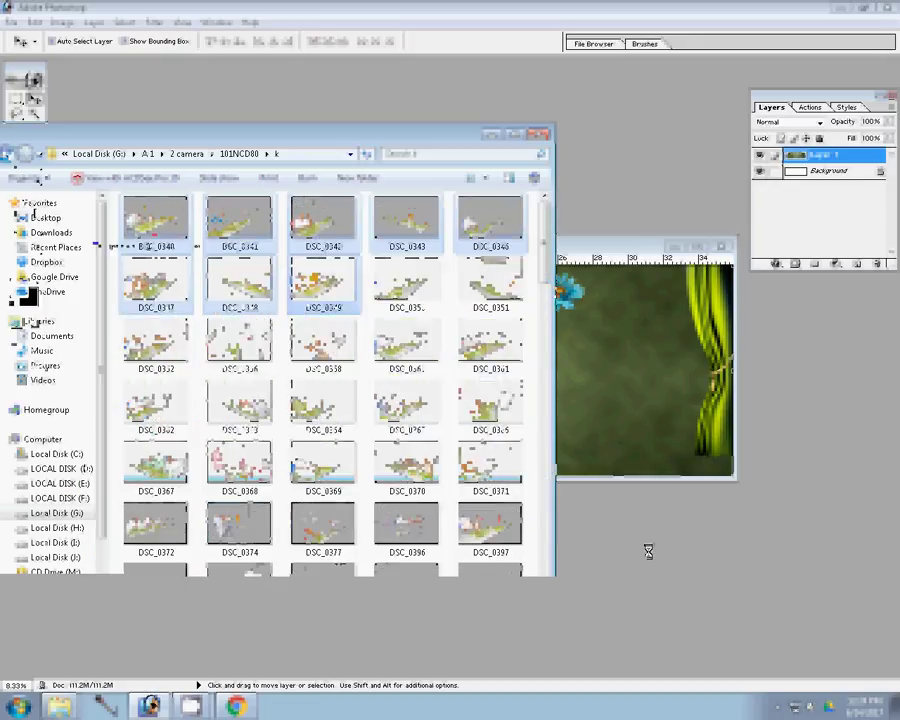
{"action": "left_click", "coordinate": [236, 707]}
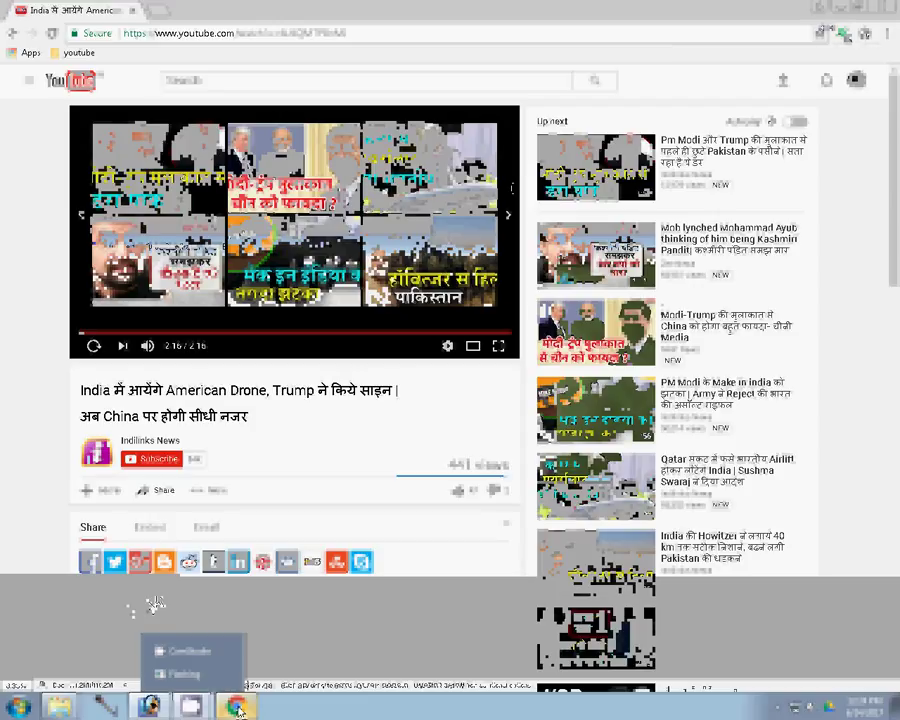
{"action": "left_click", "coordinate": [890, 6]}
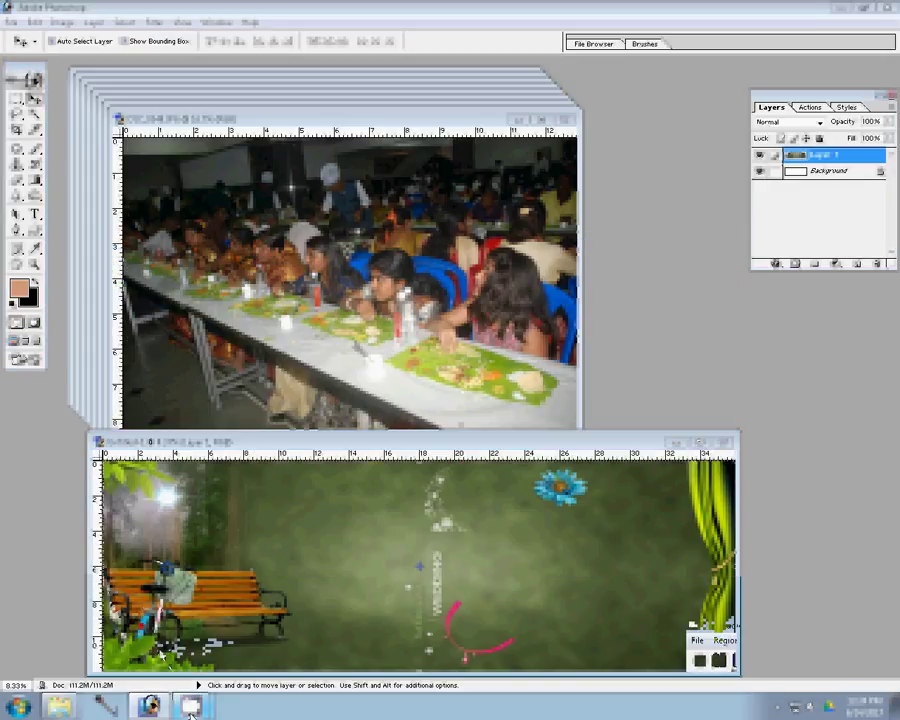
Step: Resize DSC_0348 and drag it onto the album page's right edge, discarding the original
{"action": "left_click", "coordinate": [378, 364]}
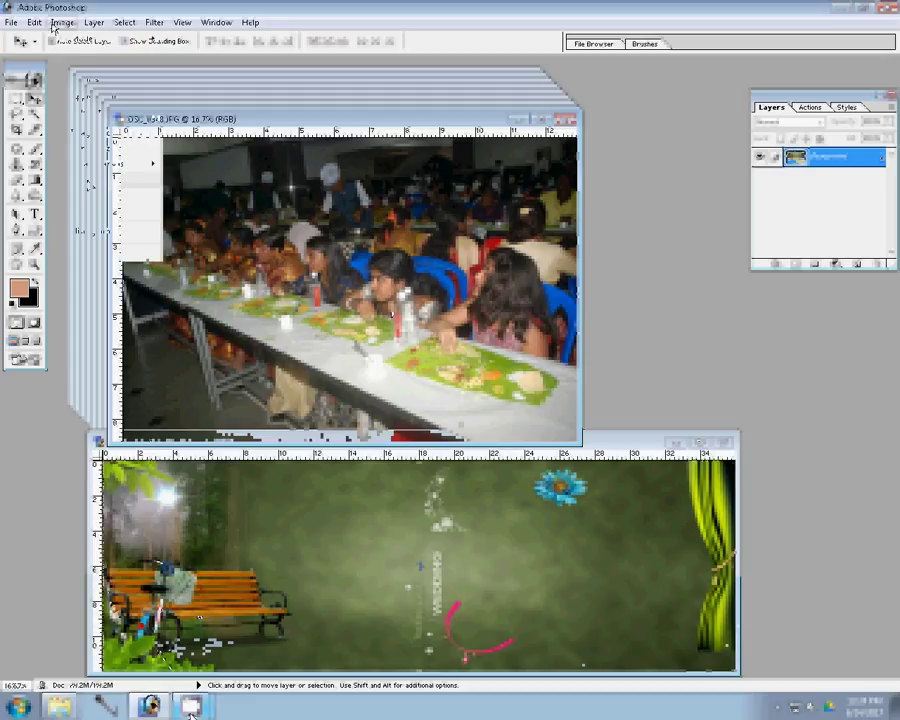
{"action": "key", "text": "ctrl+alt+i"}
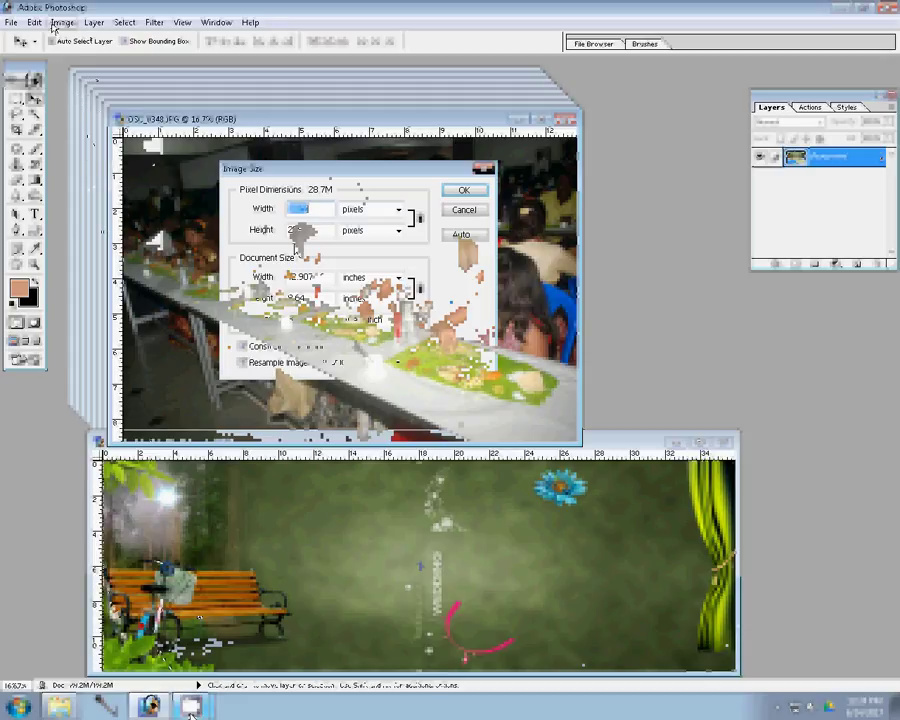
{"action": "left_click", "coordinate": [462, 190]}
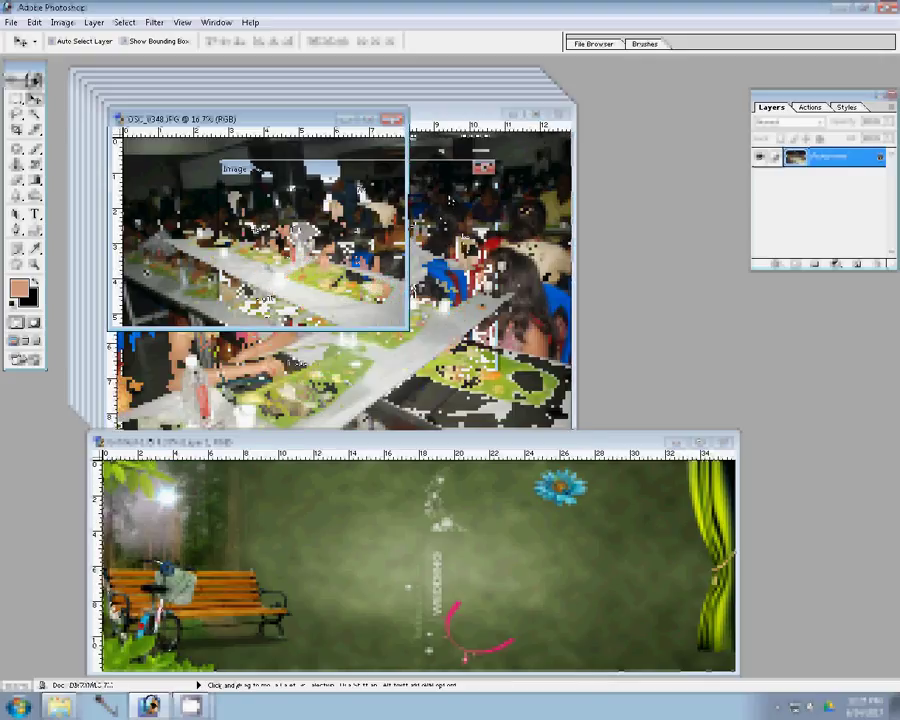
{"action": "left_click_drag", "start_coordinate": [430, 375], "coordinate": [614, 566]}
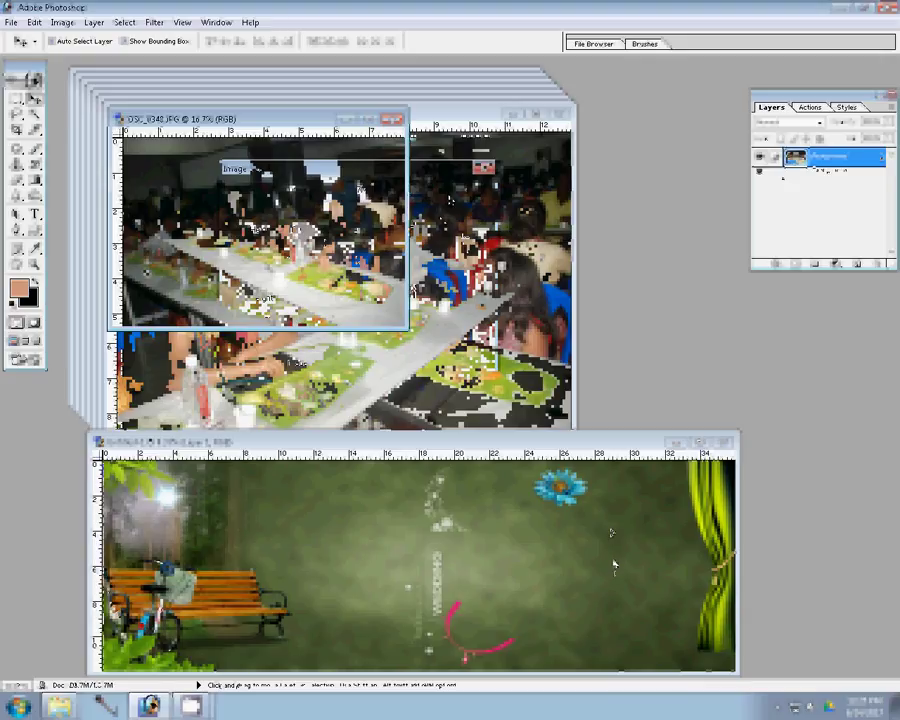
{"action": "left_click_drag", "start_coordinate": [608, 441], "coordinate": [620, 373]}
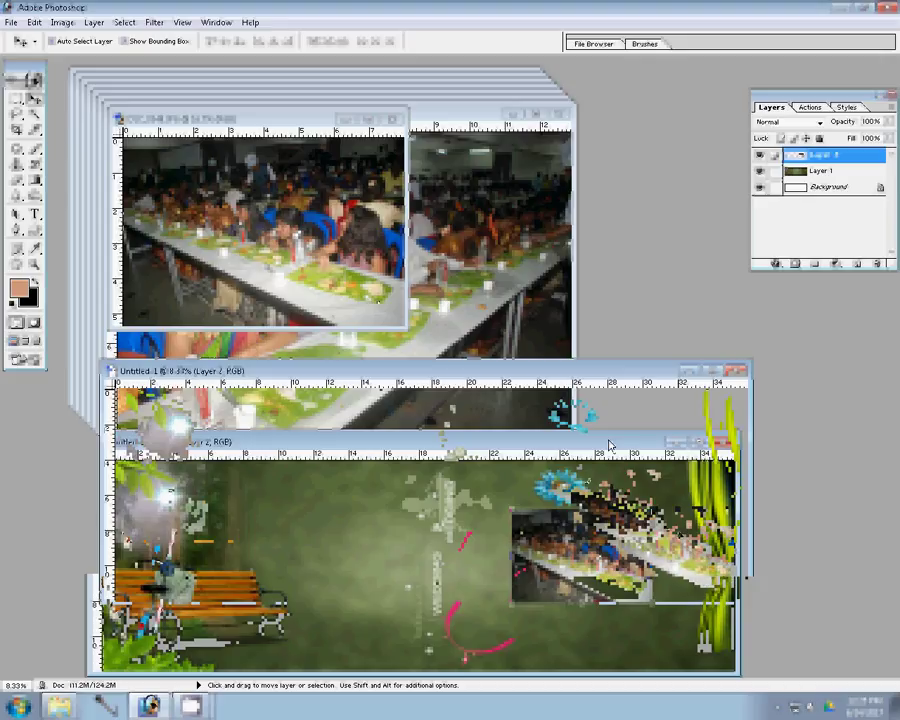
{"action": "key", "text": "ctrl+alt+w"}
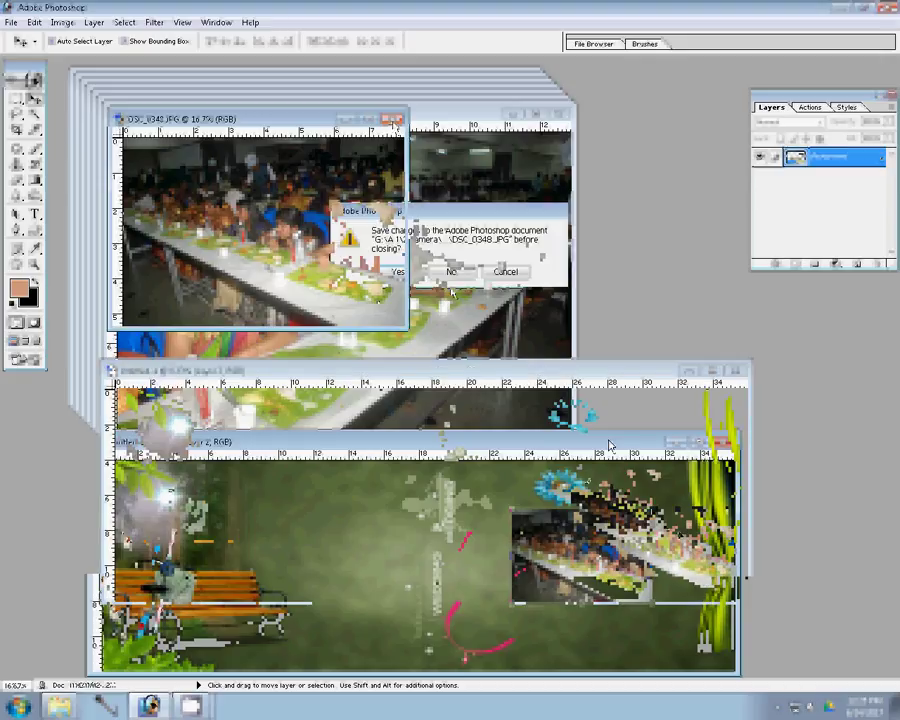
{"action": "key", "text": "n"}
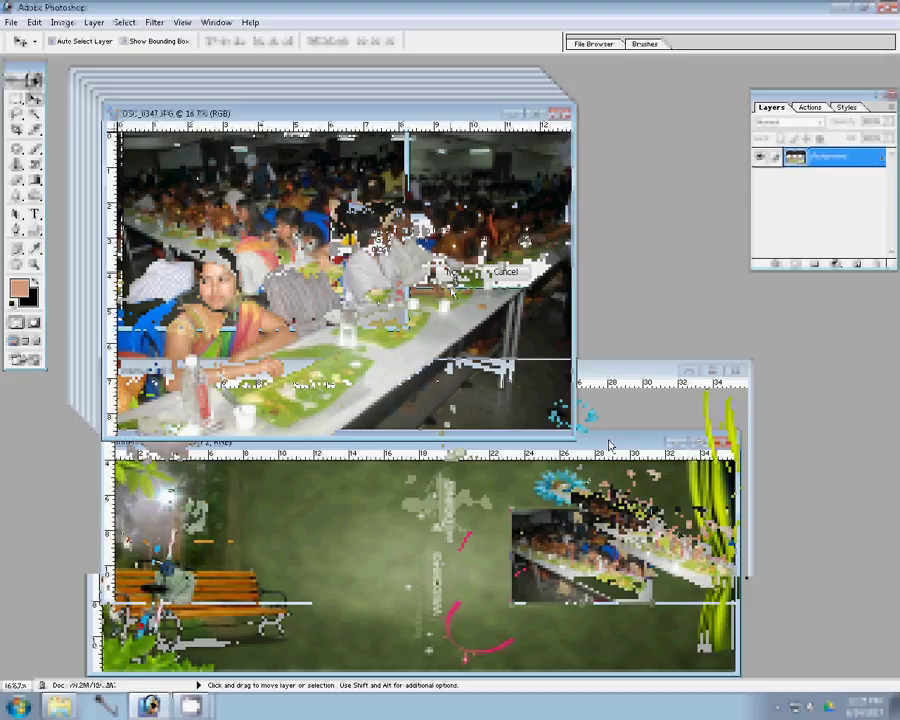
Step: Resize DSC_0347 to 3000 pixels wide and drag it into the album below the first photo
{"action": "type", "text": "3000"}
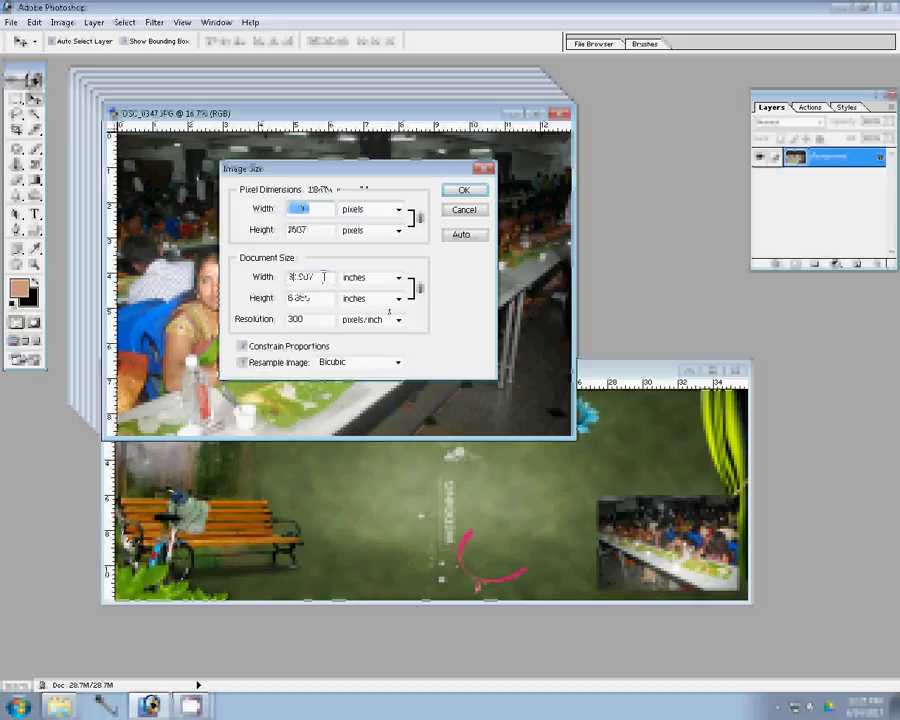
{"action": "left_click", "coordinate": [457, 192]}
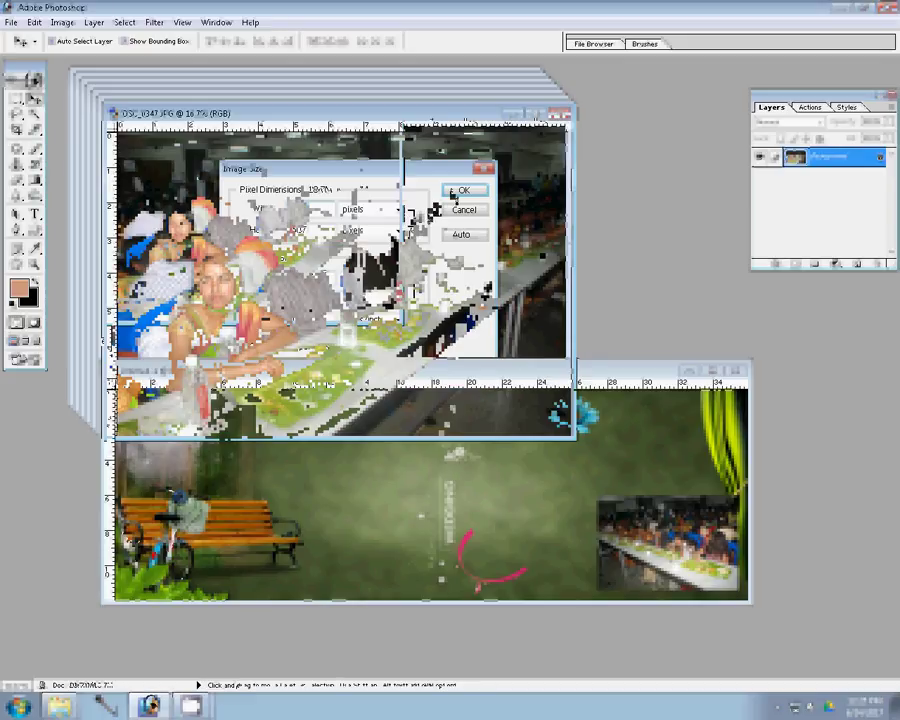
{"action": "left_click_drag", "start_coordinate": [453, 195], "coordinate": [604, 490]}
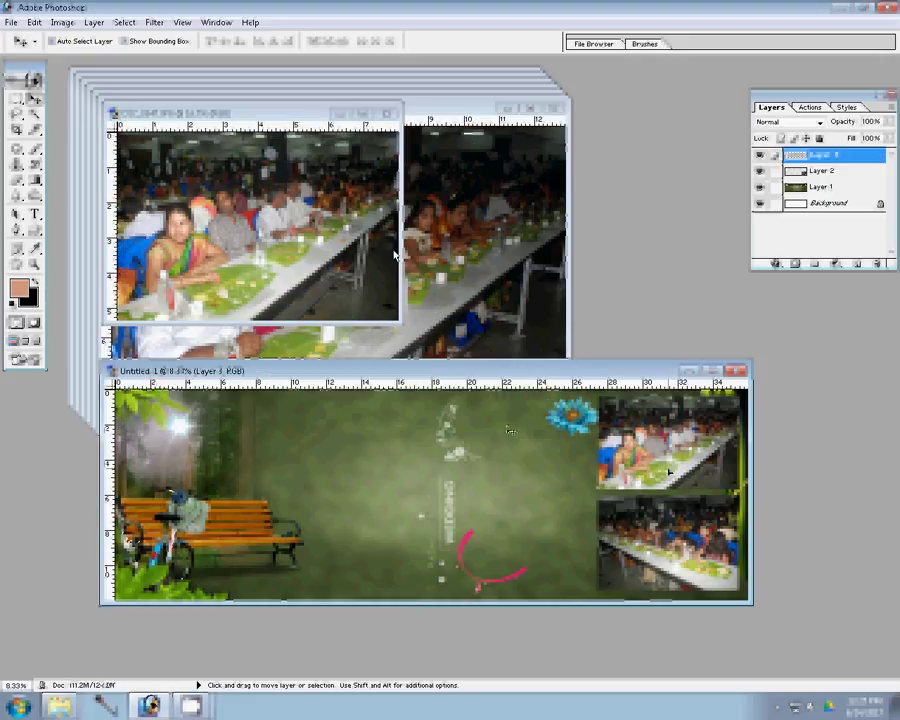
{"action": "left_click", "coordinate": [385, 114]}
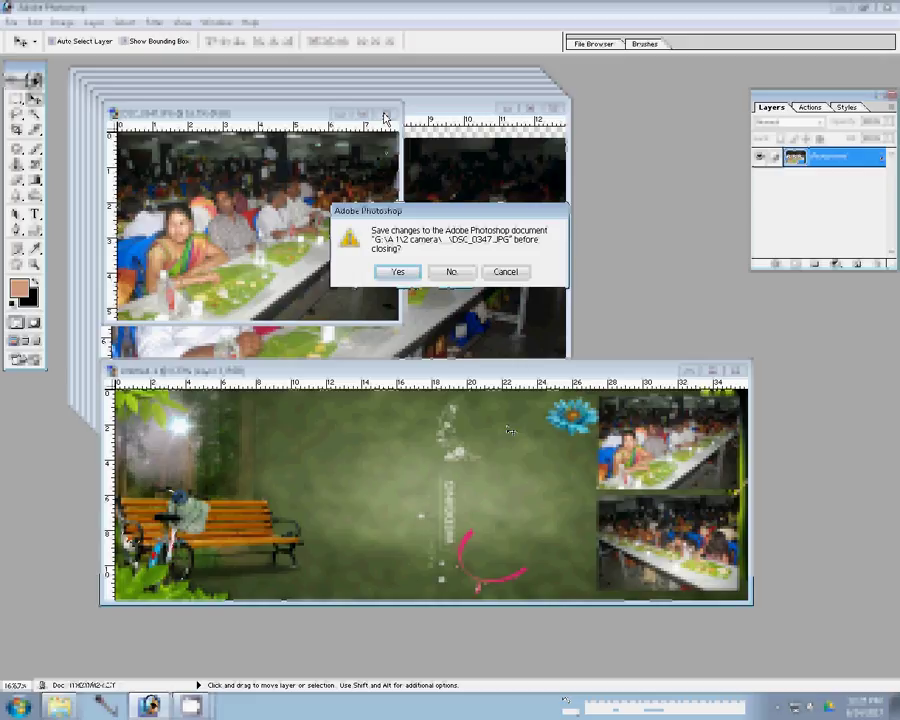
Step: Resize DSC_0346 and place it left of the top-right photo, closing the original unsaved
{"action": "key", "text": "n"}
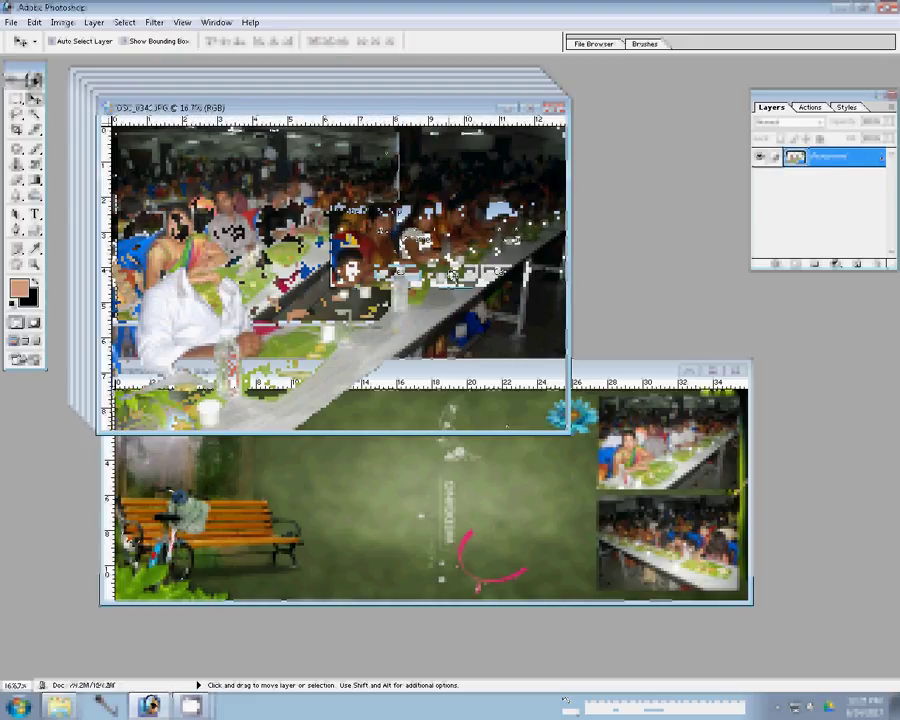
{"action": "key", "text": "ctrl+alt+i"}
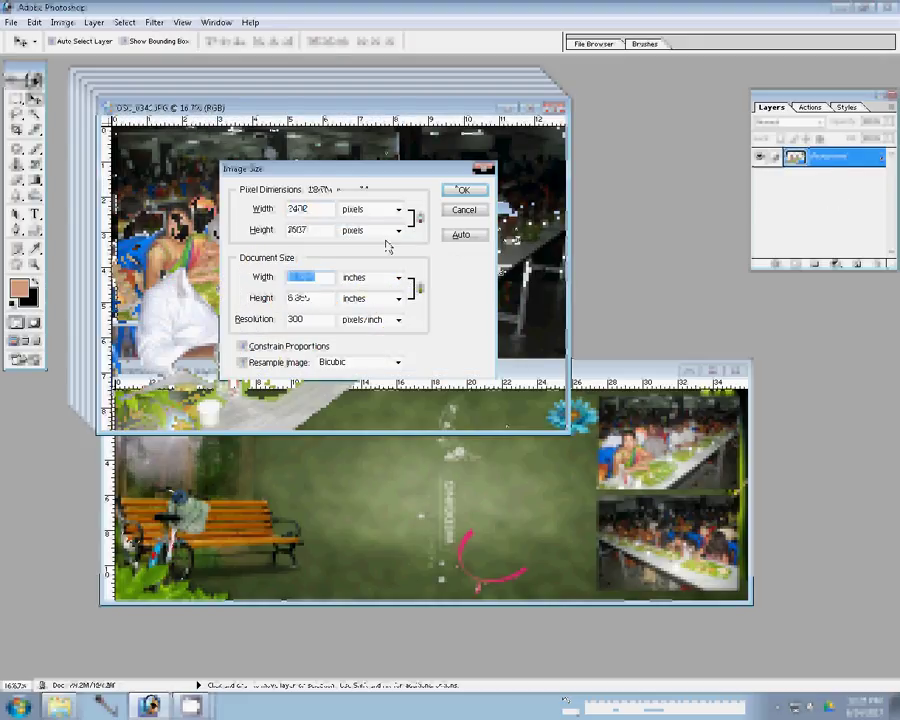
{"action": "key", "text": "Return"}
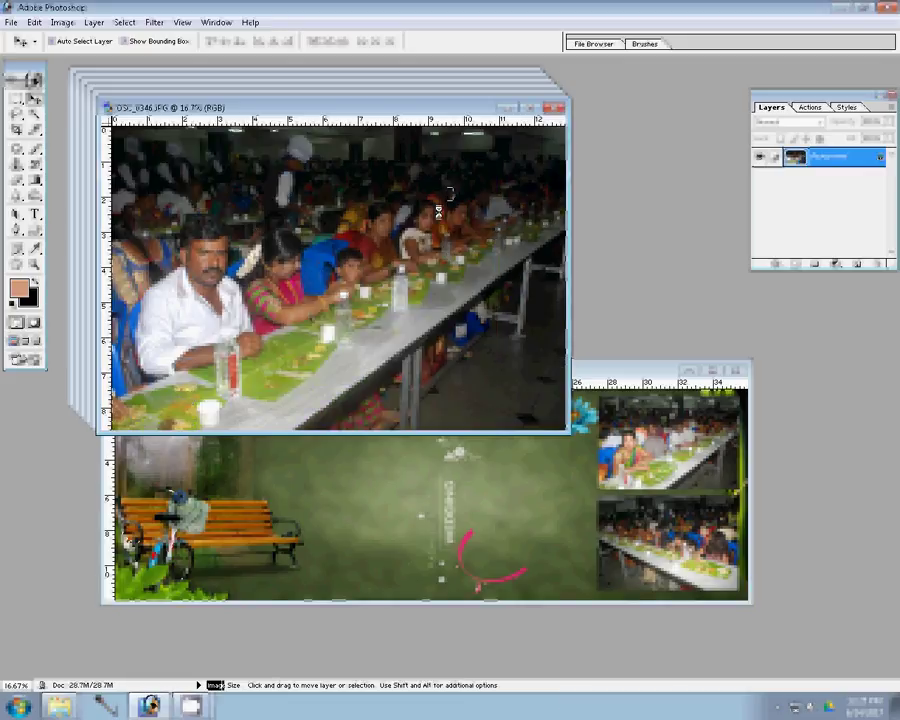
{"action": "left_click_drag", "start_coordinate": [440, 202], "coordinate": [272, 232]}
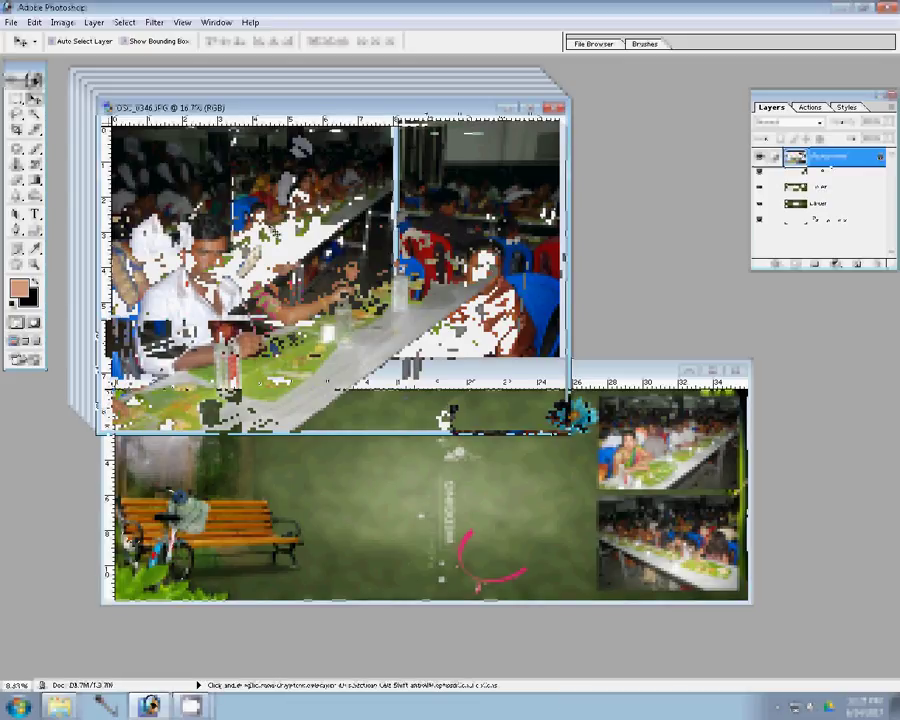
{"action": "left_click_drag", "start_coordinate": [449, 412], "coordinate": [445, 420]}
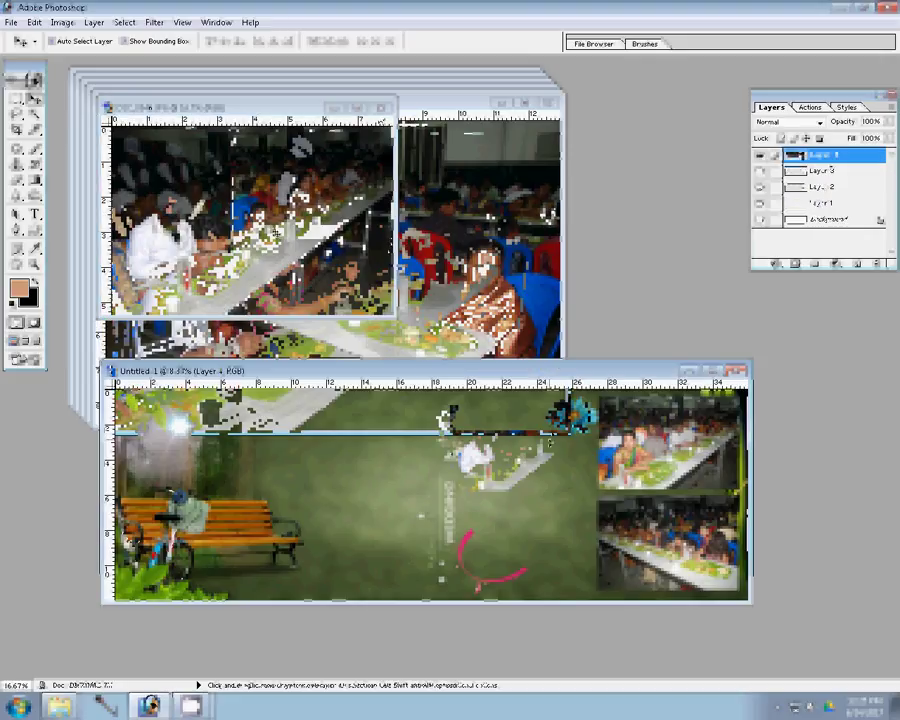
{"action": "left_click", "coordinate": [385, 245]}
{"action": "key", "text": "ctrl+w"}
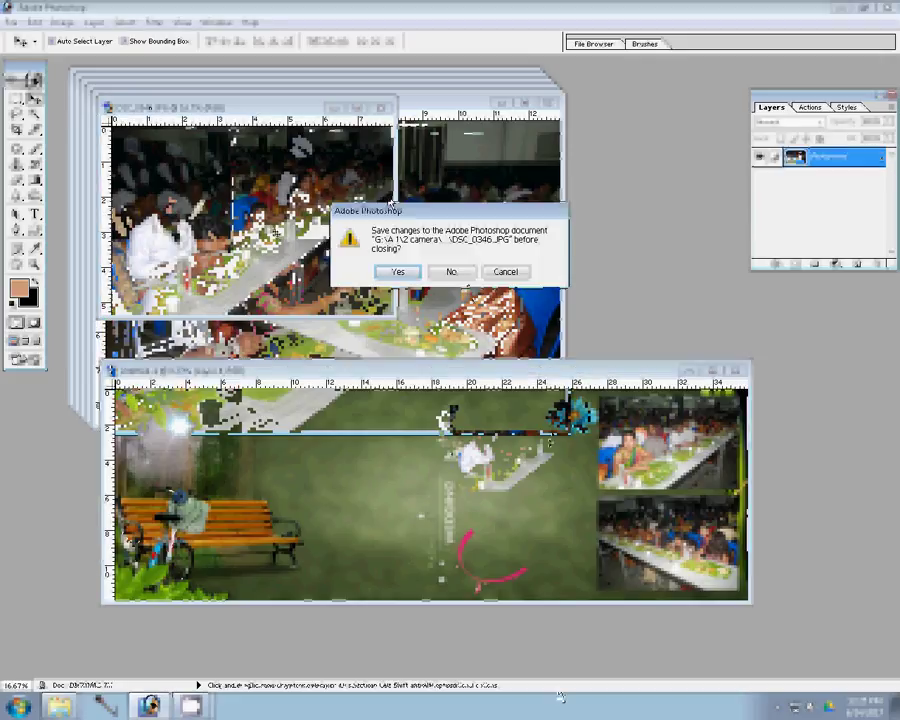
{"action": "left_click", "coordinate": [451, 272]}
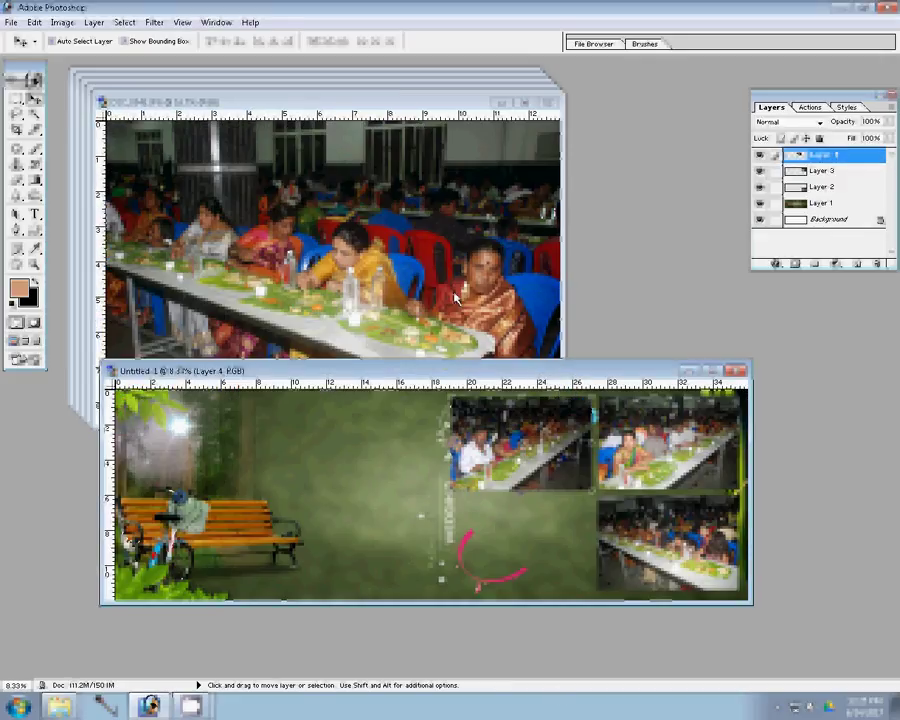
Step: Reduce the next event photo's size with Image Size
{"action": "left_click", "coordinate": [290, 278]}
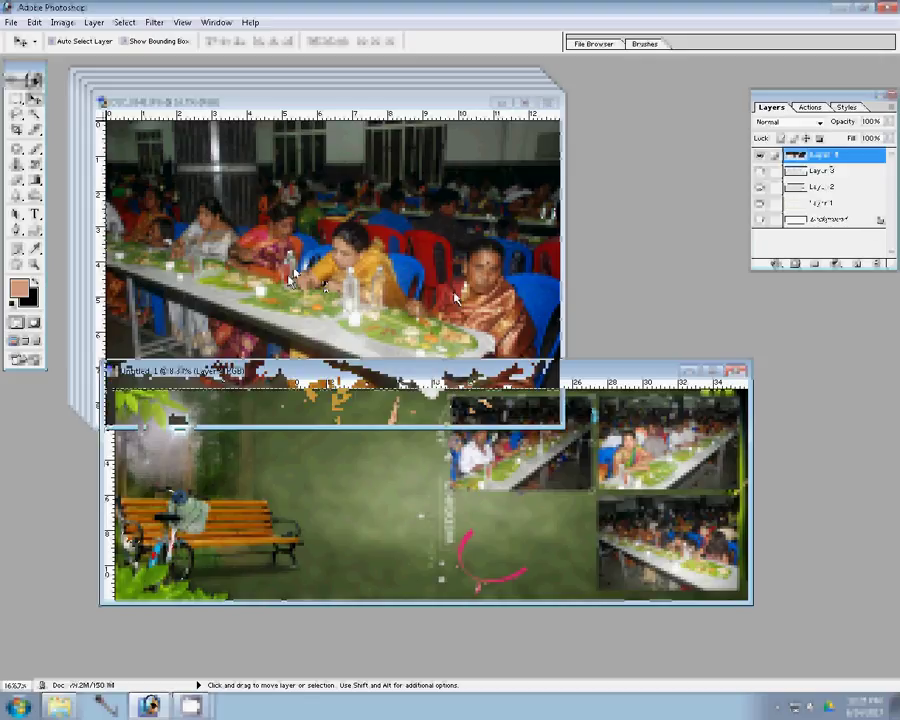
{"action": "key", "text": "ctrl+alt+i"}
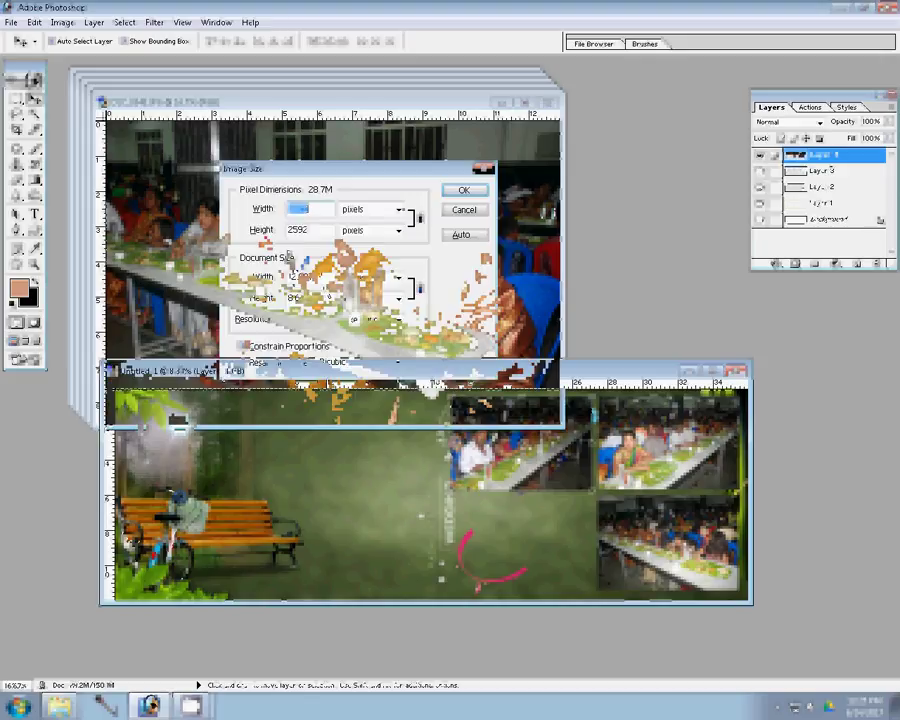
{"action": "left_click", "coordinate": [452, 194]}
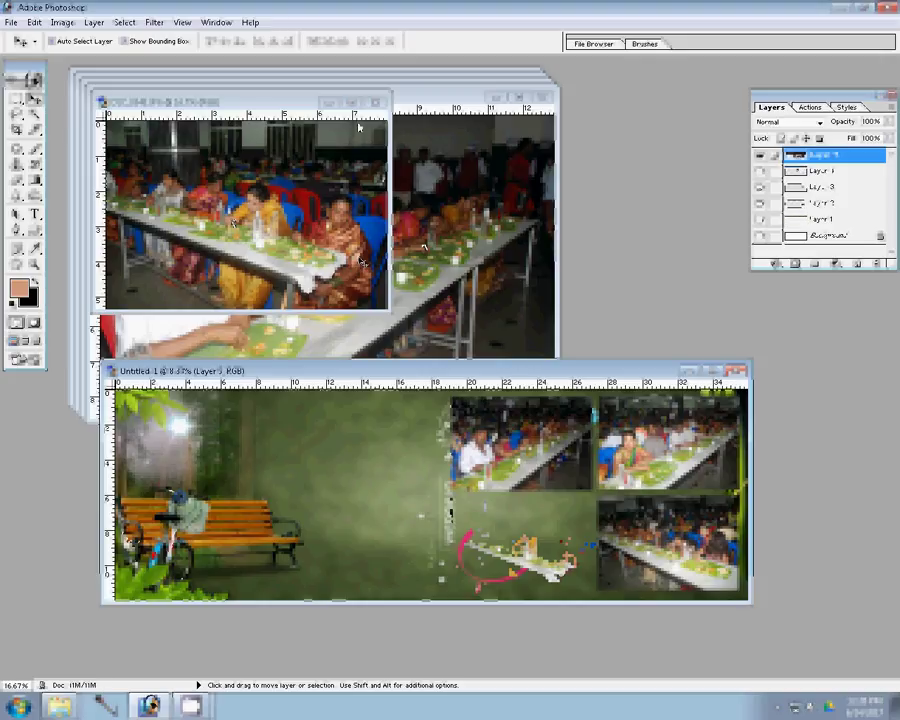
Step: Resize DSC_0342 to 8 inches wide and place it at the album's top-left above the bench
{"action": "left_click", "coordinate": [457, 268]}
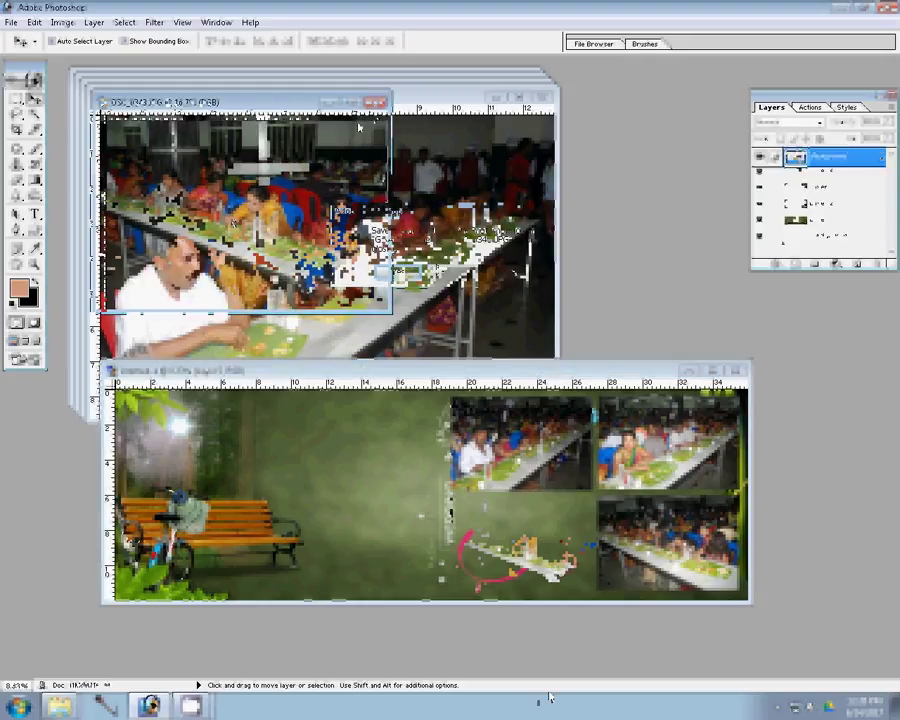
{"action": "key", "text": "ctrl+alt+i"}
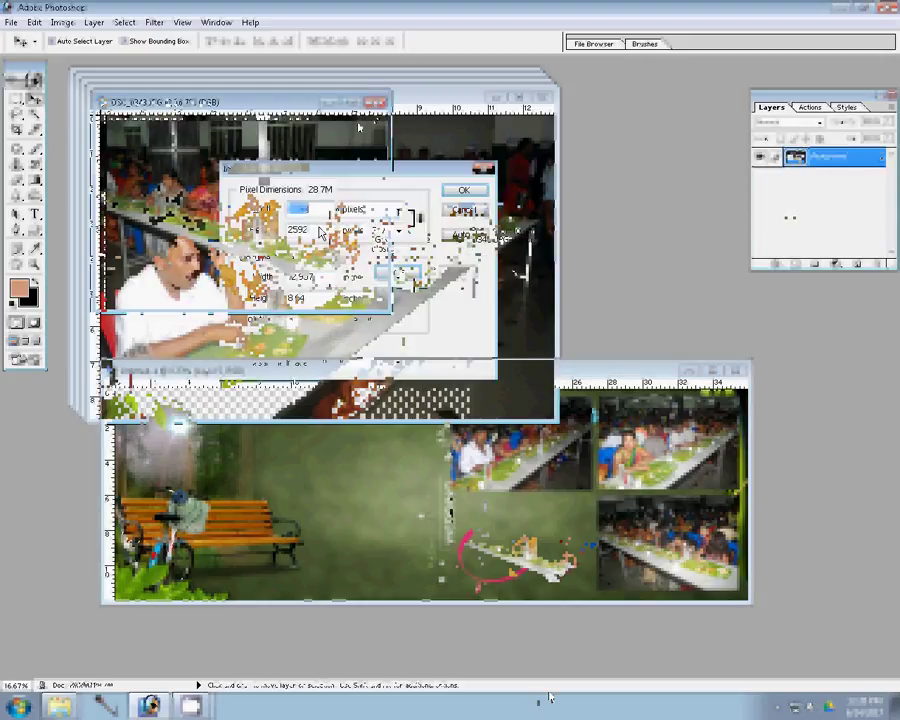
{"action": "double_click", "coordinate": [296, 277]}
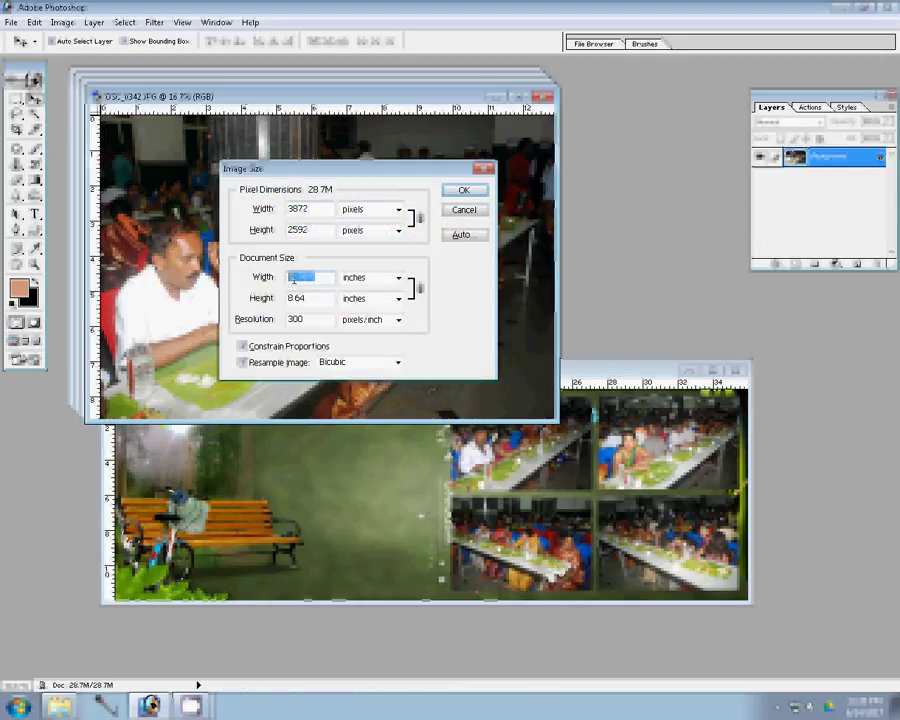
{"action": "type", "text": "8"}
{"action": "key", "text": "Return"}
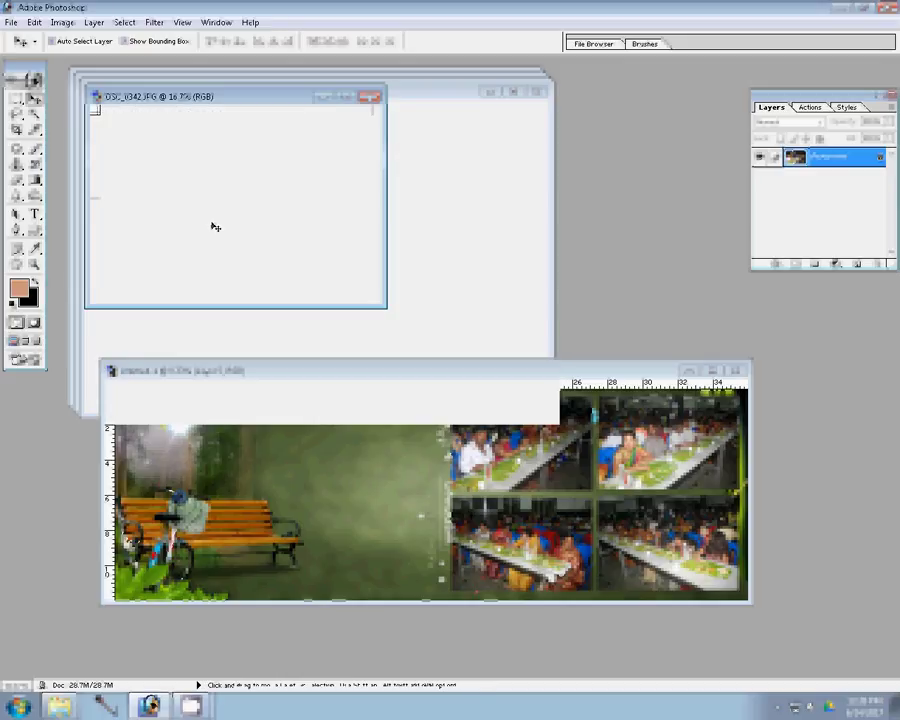
{"action": "left_click_drag", "start_coordinate": [217, 222], "coordinate": [240, 432]}
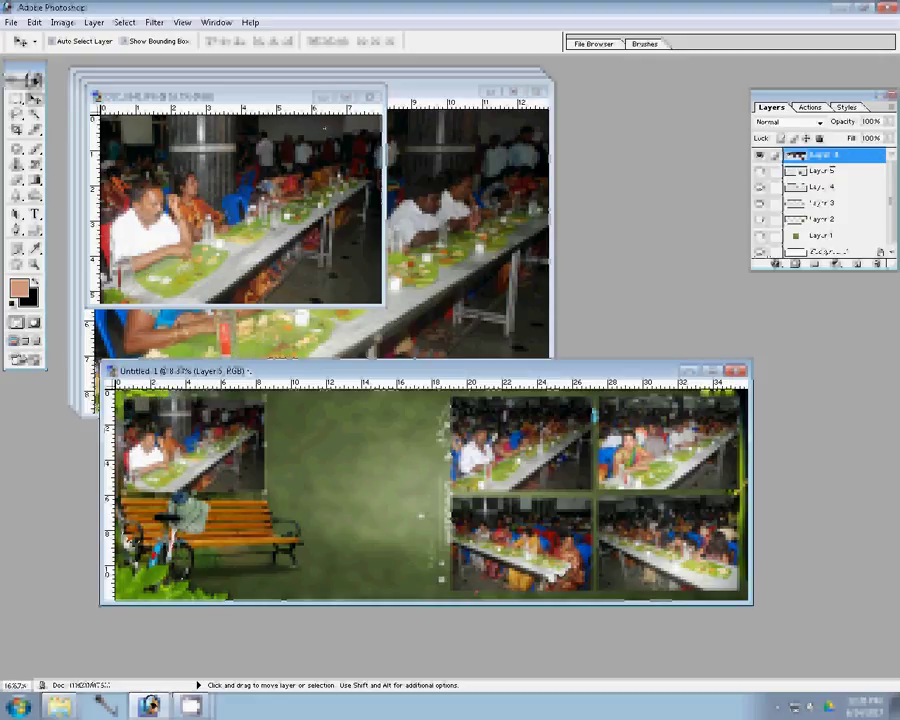
{"action": "left_click", "coordinate": [370, 96]}
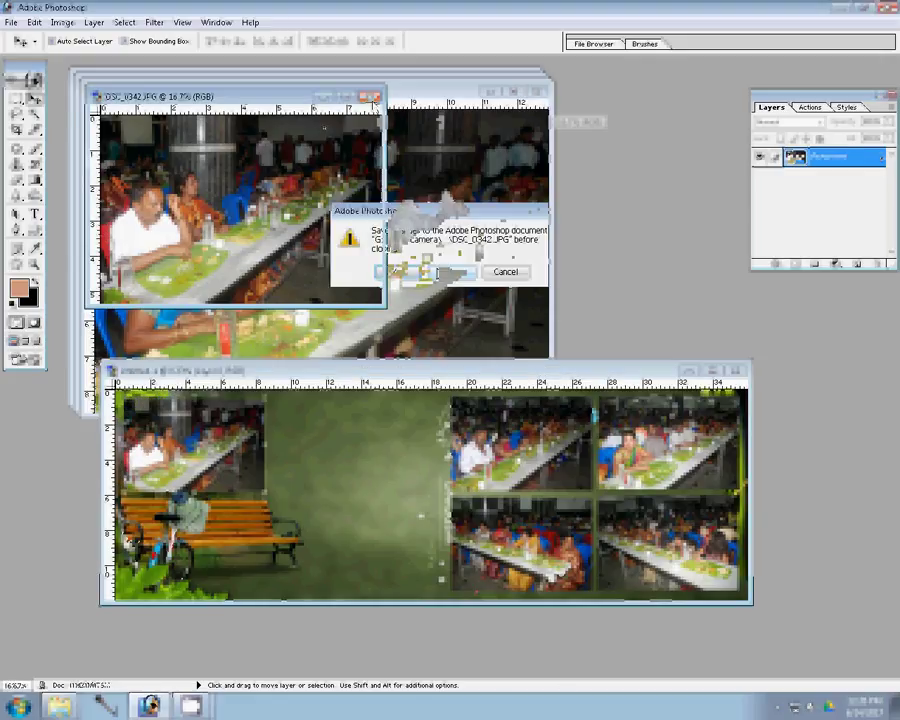
{"action": "left_click", "coordinate": [449, 272]}
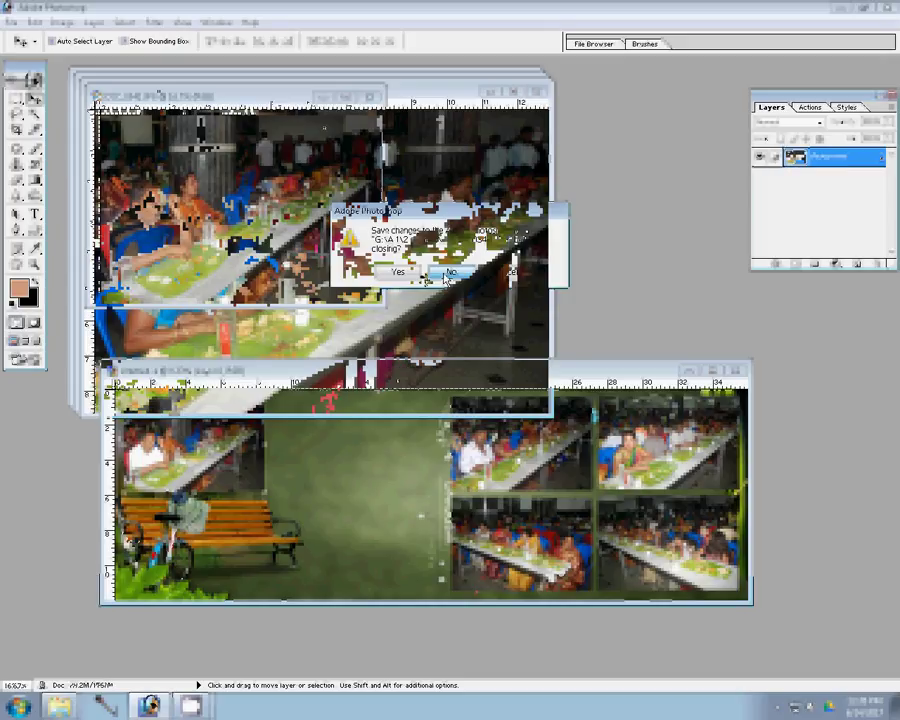
Step: Resize DSC_0341 to width 13 and set it beside the top-left photo in the top row
{"action": "key", "text": "ctrl+alt+i"}
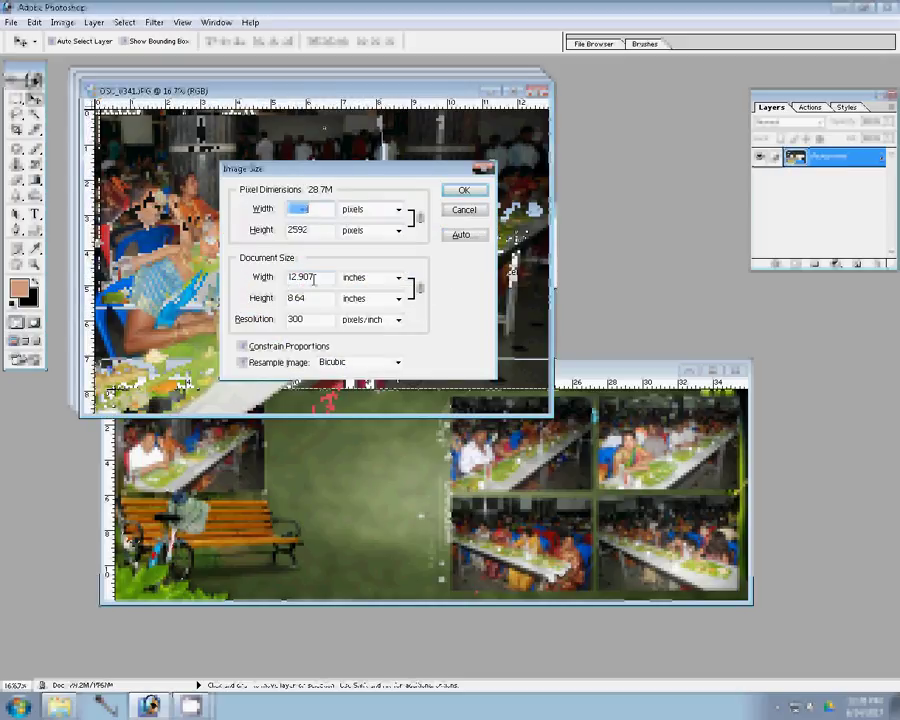
{"action": "double_click", "coordinate": [305, 278]}
{"action": "type", "text": "13"}
{"action": "key", "text": "Return"}
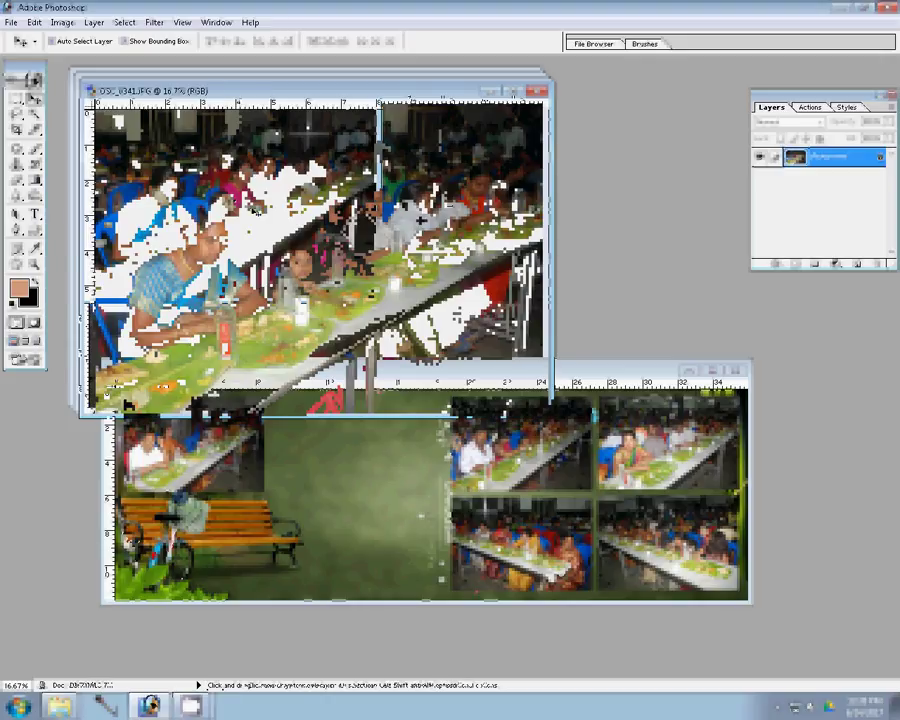
{"action": "left_click_drag", "start_coordinate": [420, 218], "coordinate": [298, 520]}
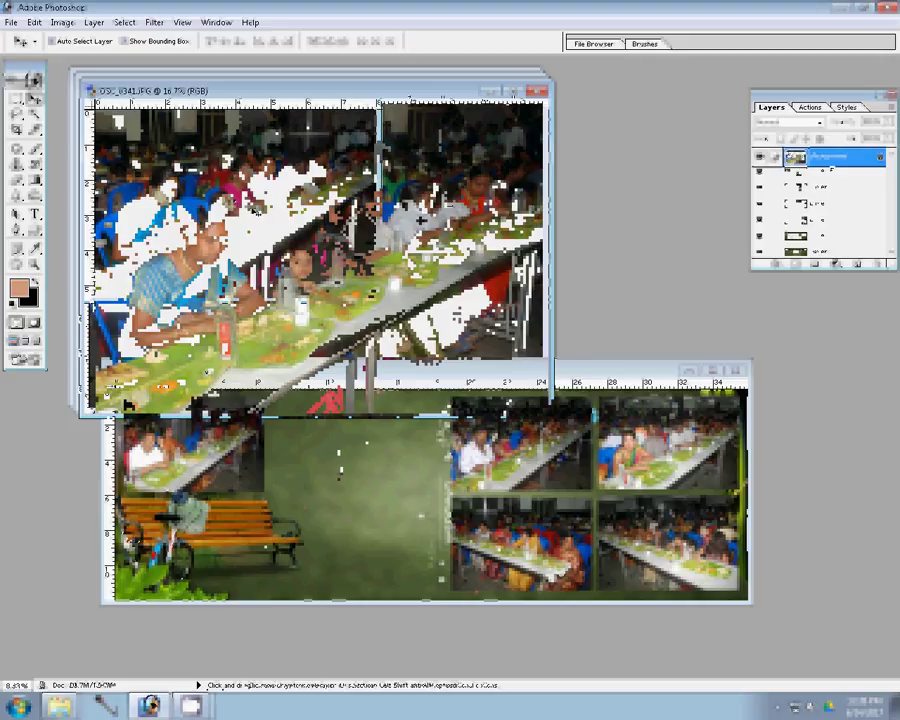
{"action": "left_click_drag", "start_coordinate": [337, 452], "coordinate": [338, 452]}
{"action": "left_click_drag", "start_coordinate": [330, 450], "coordinate": [335, 457]}
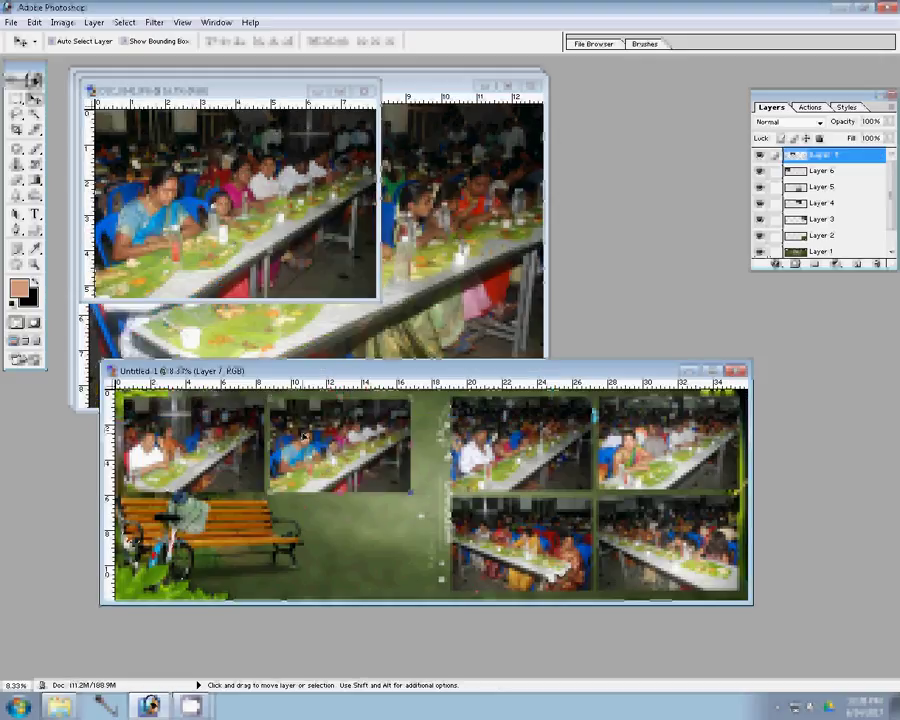
{"action": "left_click", "coordinate": [245, 241]}
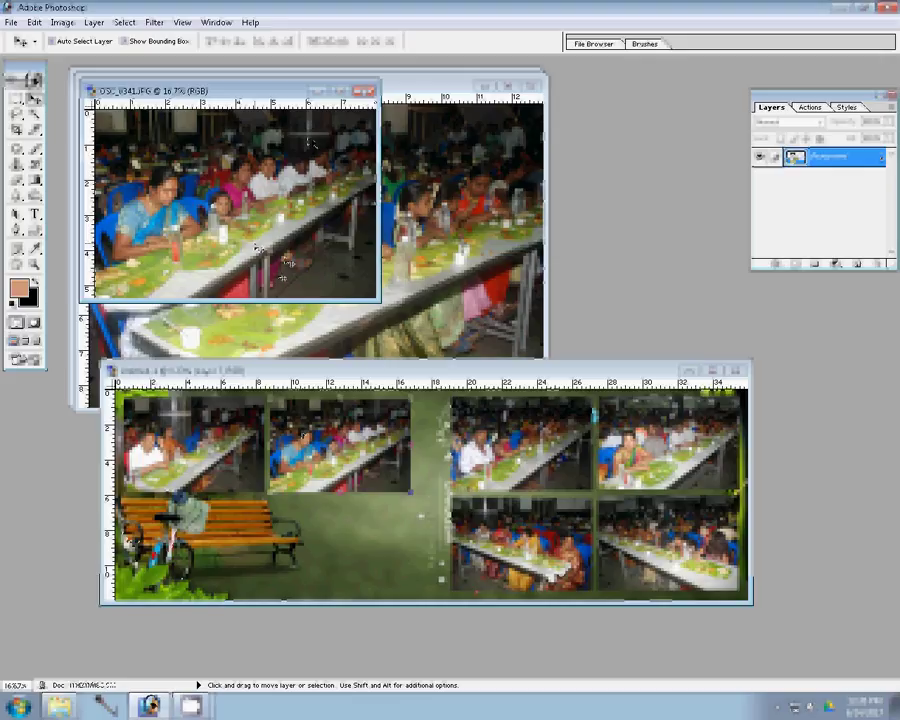
Step: Resize DSC_0340 to 8 inches wide and place it in the lower-left slot over the bench
{"action": "key", "text": "ctrl+w"}
{"action": "left_click", "coordinate": [445, 270]}
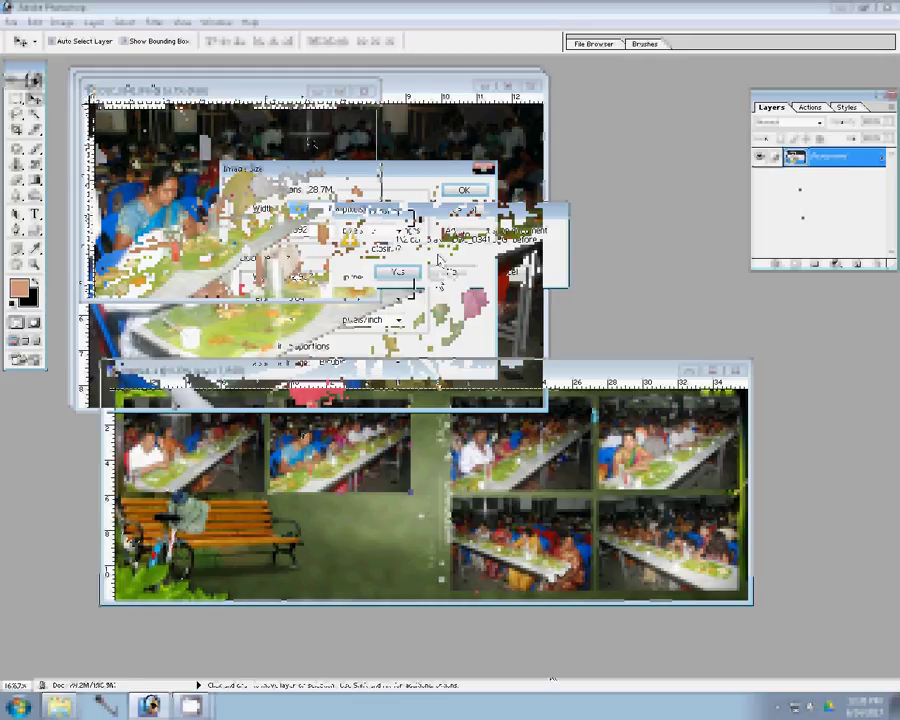
{"action": "type", "text": "8"}
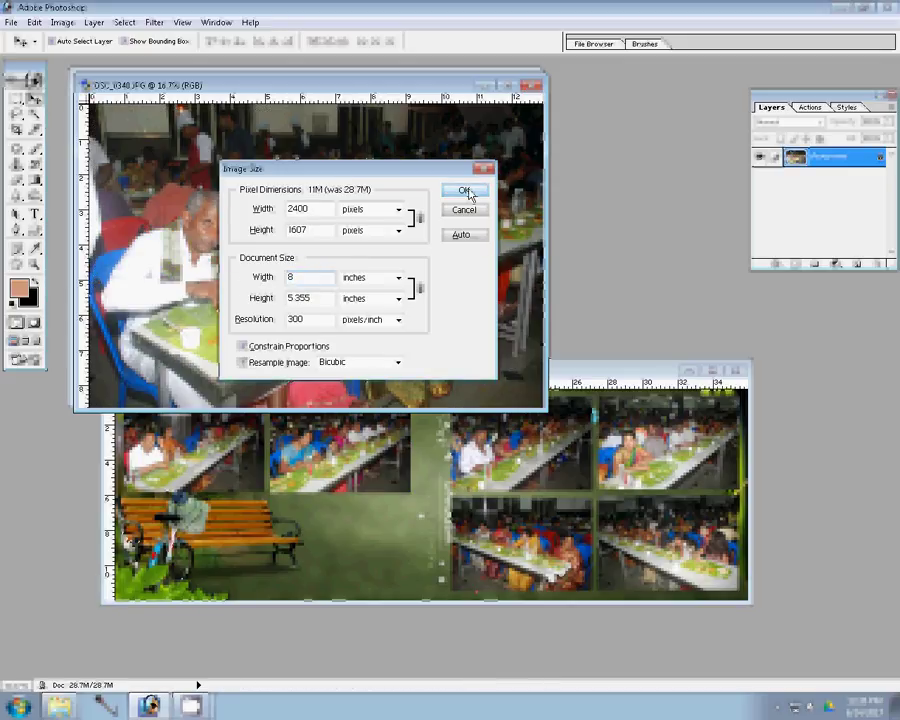
{"action": "left_click", "coordinate": [465, 191]}
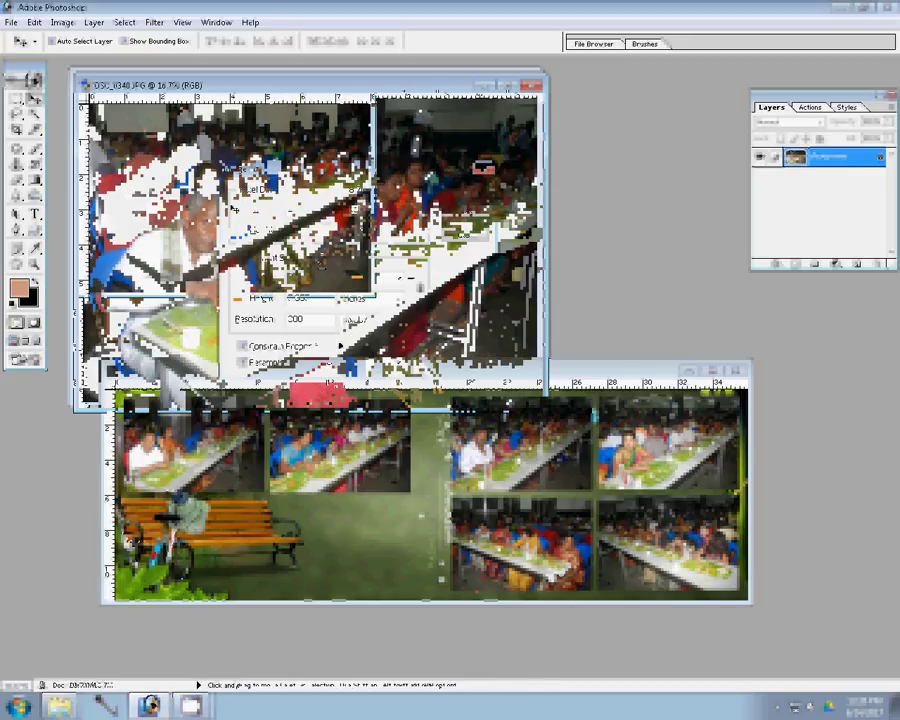
{"action": "left_click", "coordinate": [255, 470]}
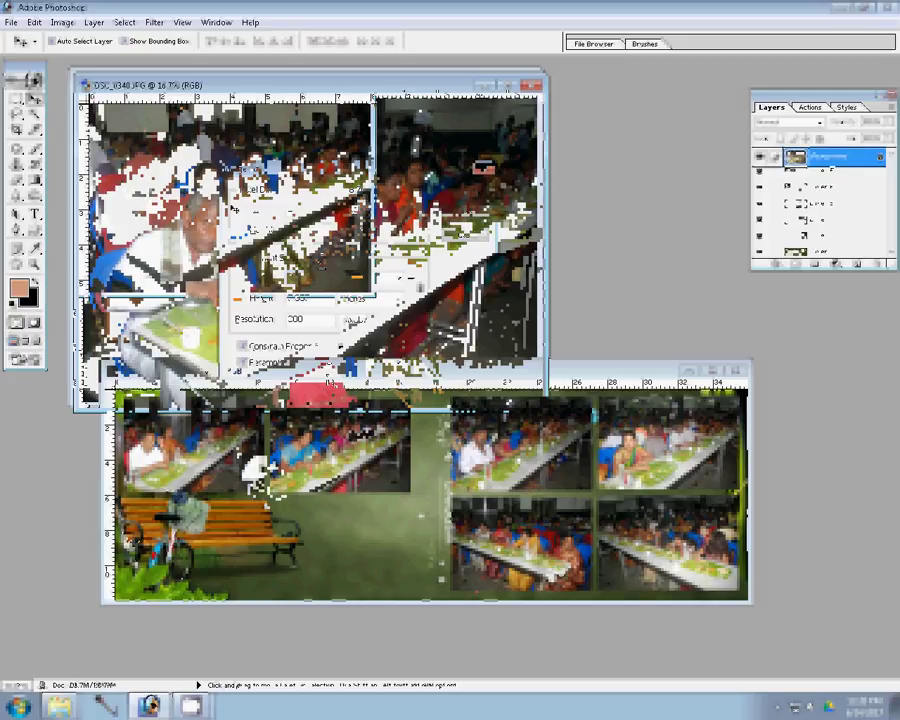
{"action": "left_click_drag", "start_coordinate": [255, 470], "coordinate": [240, 490]}
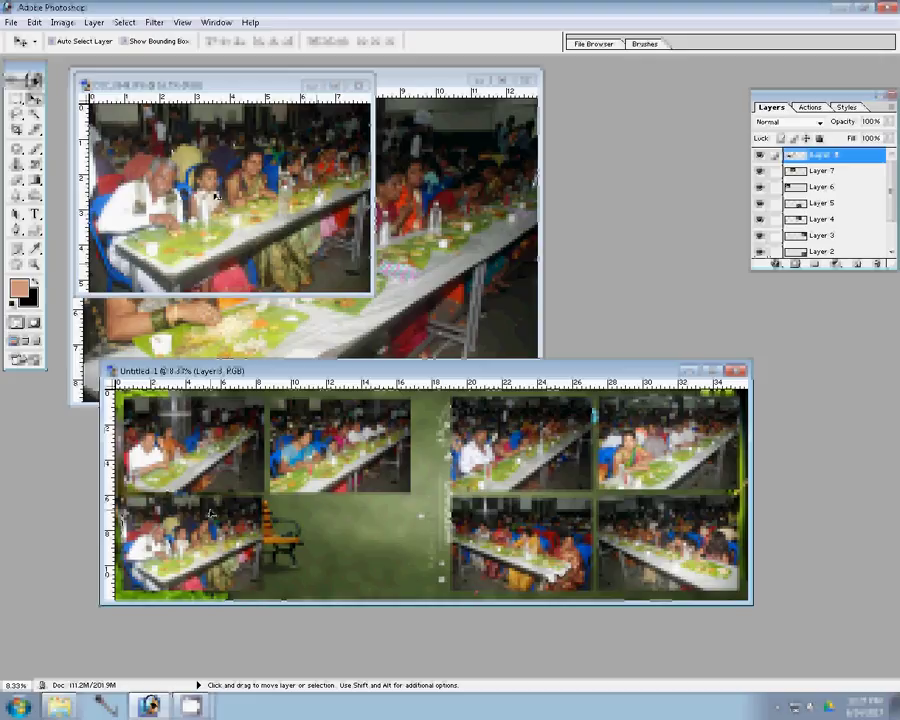
{"action": "key", "text": "ctrl+w"}
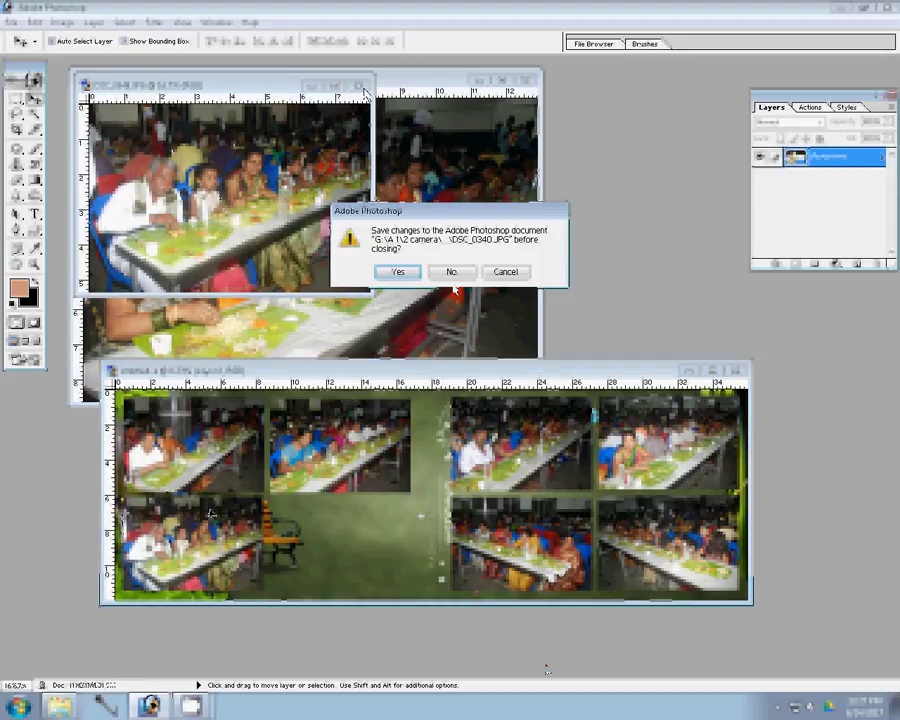
Step: Resize DSC_0349 to 8 inches wide and fill the empty lower-middle slot of the grid
{"action": "left_click", "coordinate": [453, 272]}
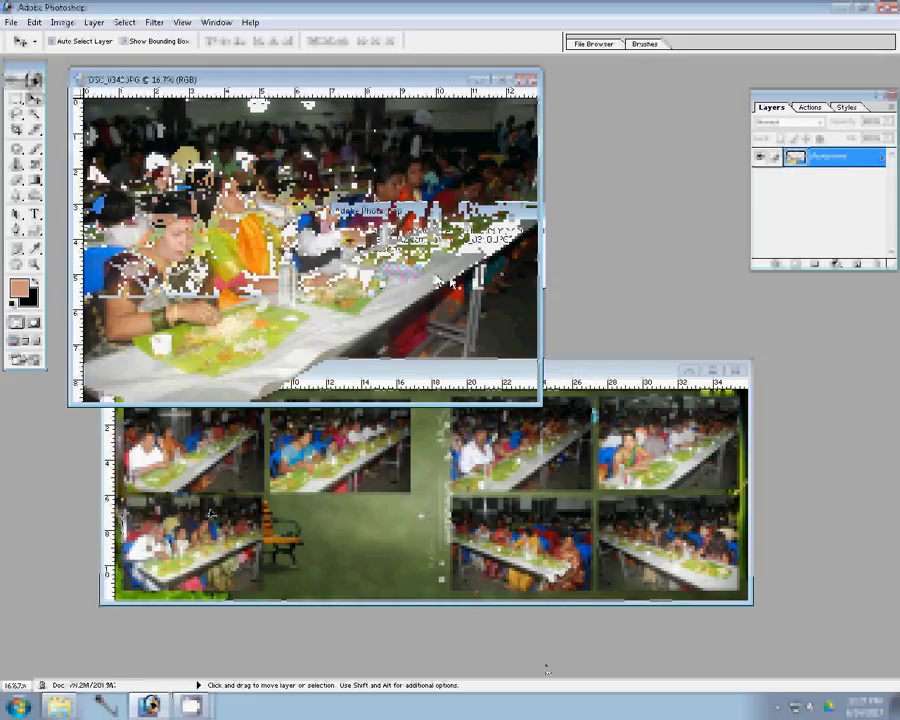
{"action": "key", "text": "ctrl+alt+i"}
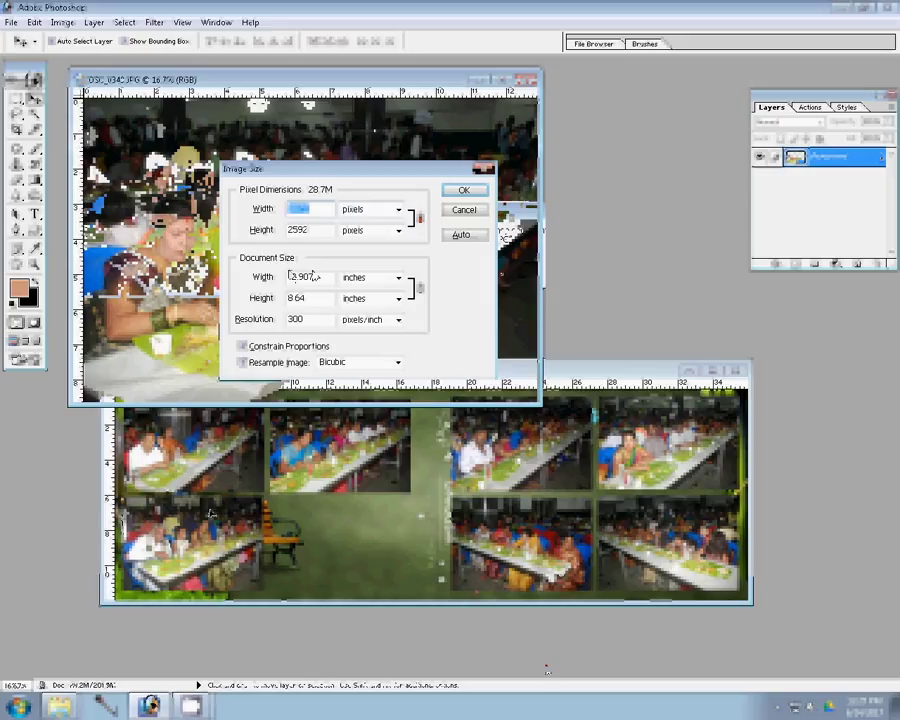
{"action": "double_click", "coordinate": [300, 277]}
{"action": "type", "text": "8"}
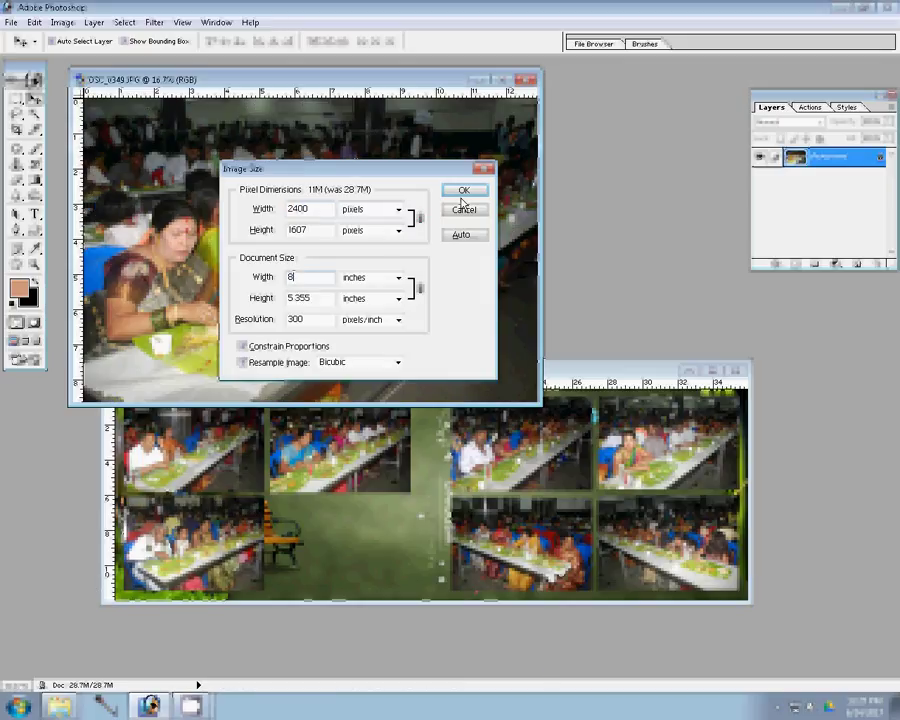
{"action": "left_click", "coordinate": [462, 190]}
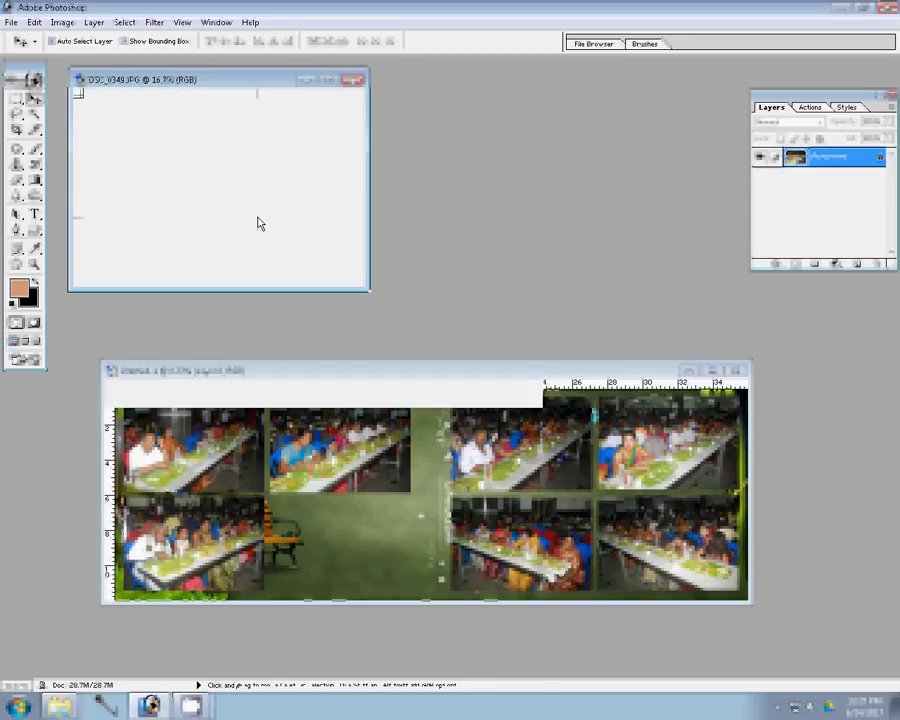
{"action": "left_click_drag", "start_coordinate": [257, 223], "coordinate": [367, 525]}
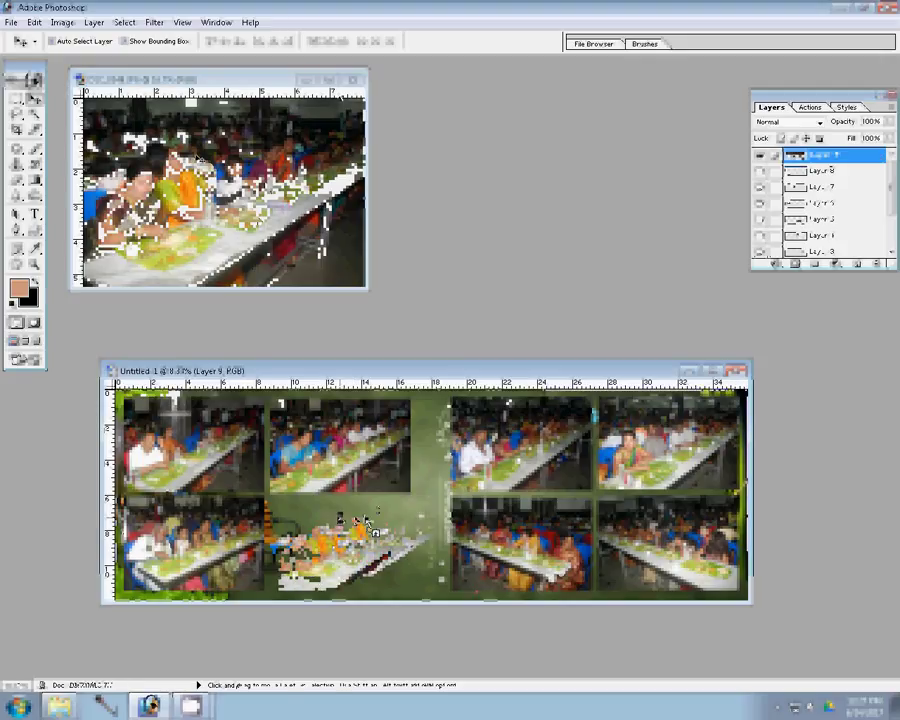
{"action": "key", "text": "ctrl+Tab"}
{"action": "key", "text": "ctrl+w"}
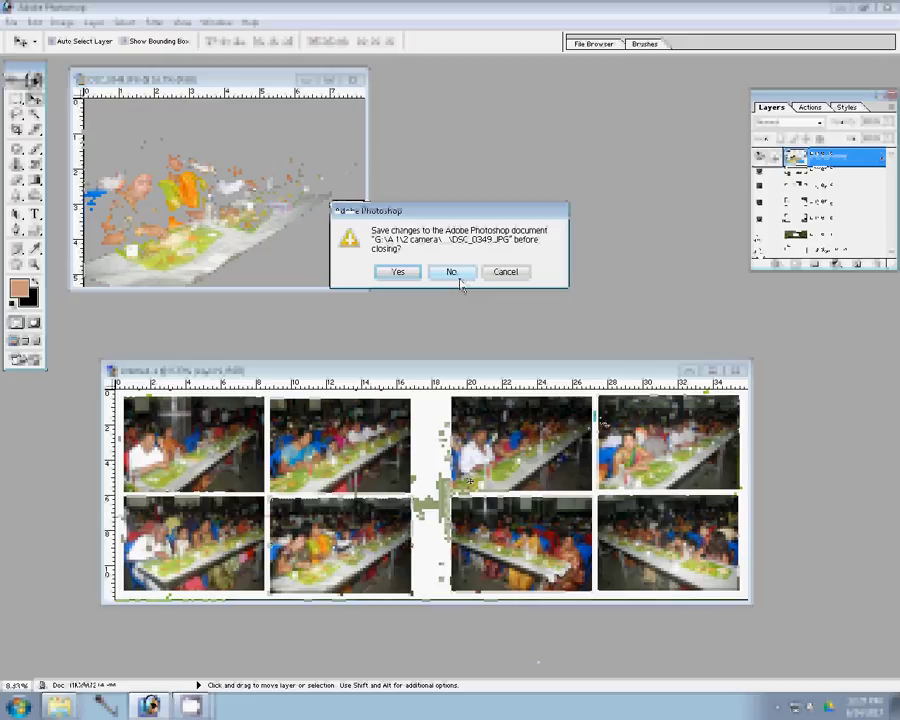
Step: Merge the visible photo layers and add a 22 px pattern-filled Stroke effect, then deselect
{"action": "left_click", "coordinate": [452, 272]}
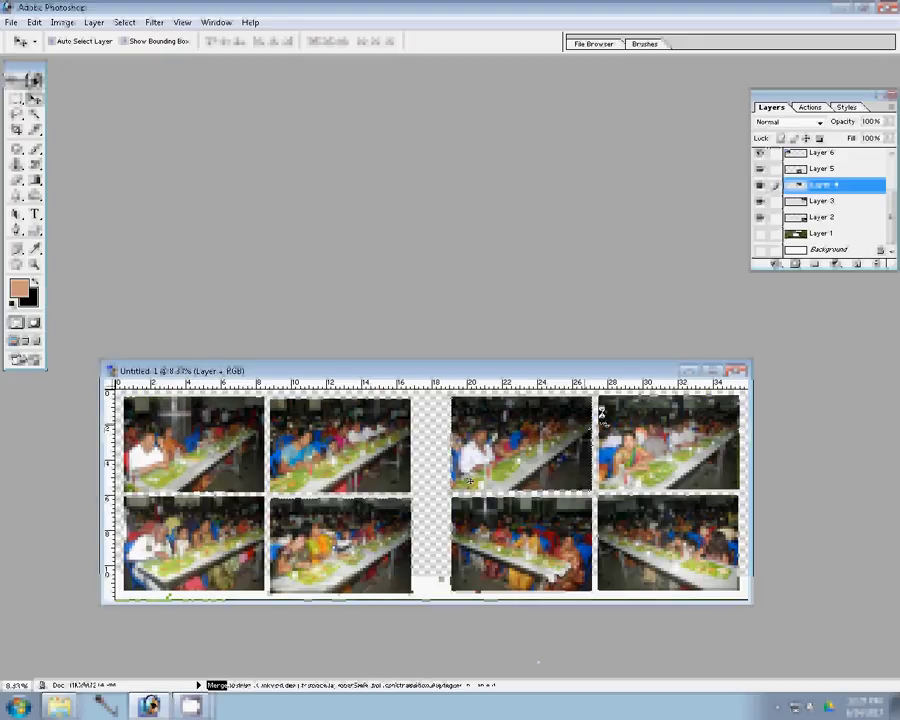
{"action": "key", "text": "ctrl+shift+e"}
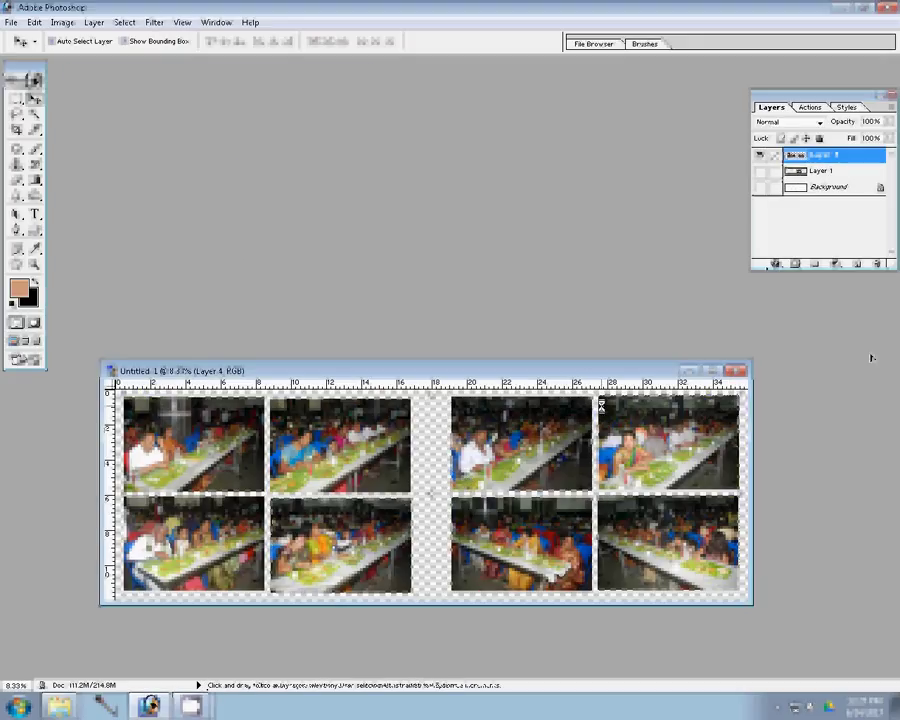
{"action": "left_click", "coordinate": [776, 263]}
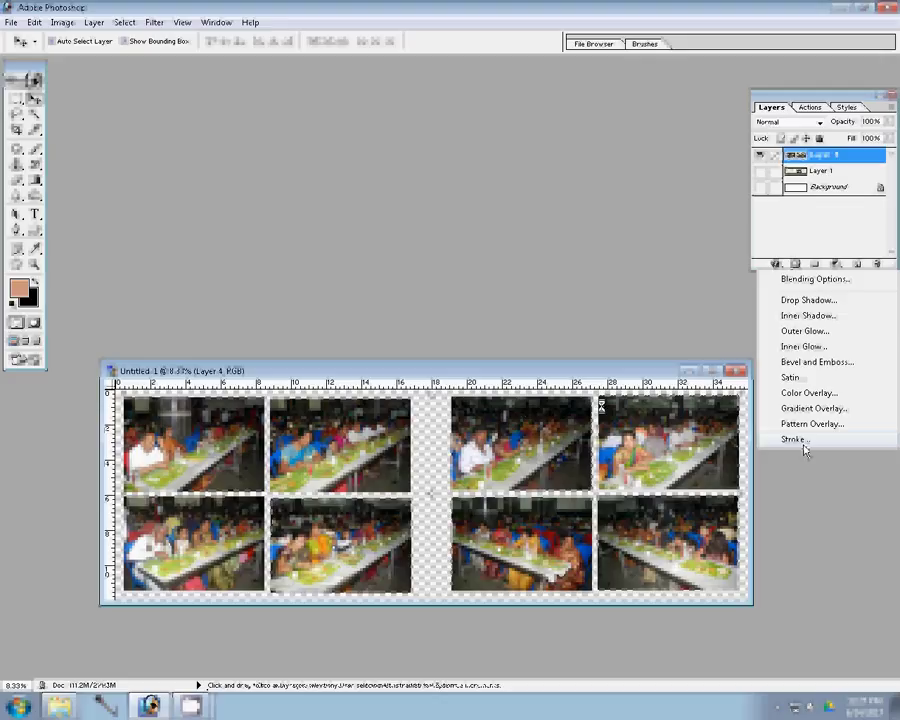
{"action": "left_click", "coordinate": [803, 444]}
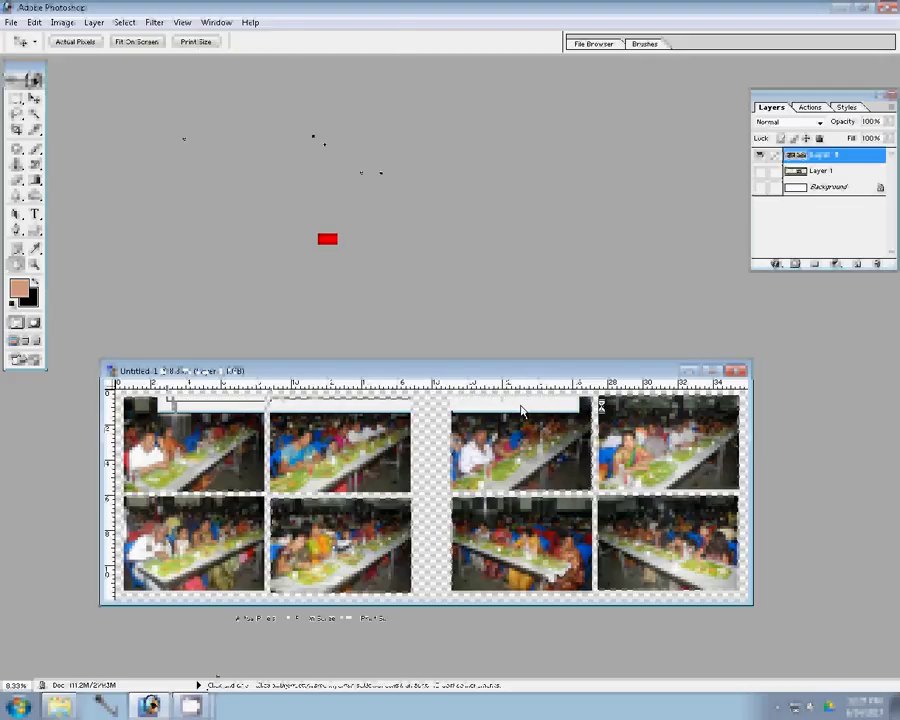
{"action": "left_click", "coordinate": [346, 223]}
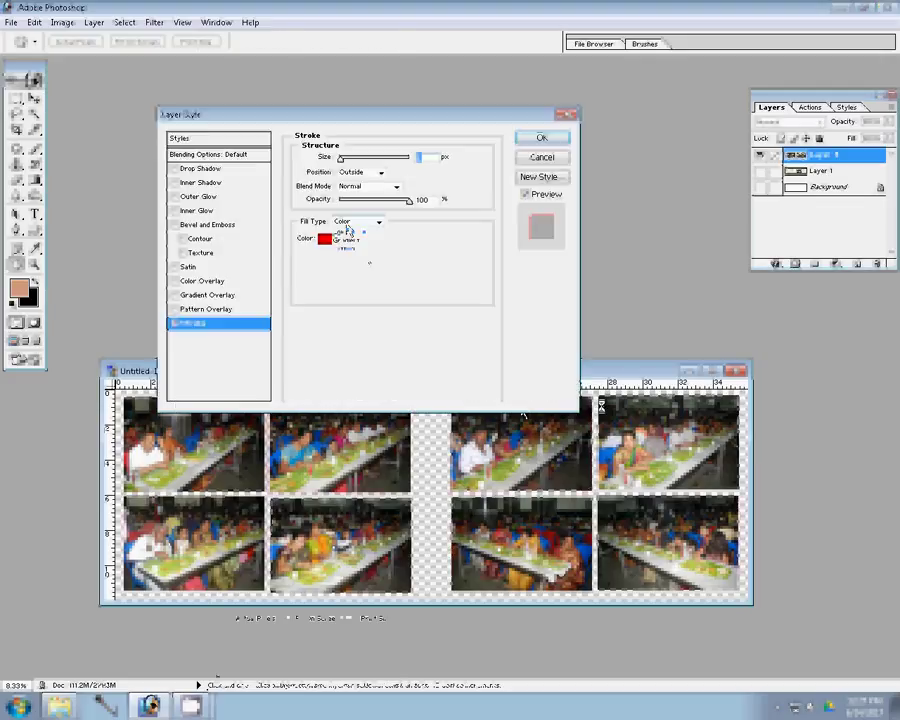
{"action": "left_click", "coordinate": [345, 248]}
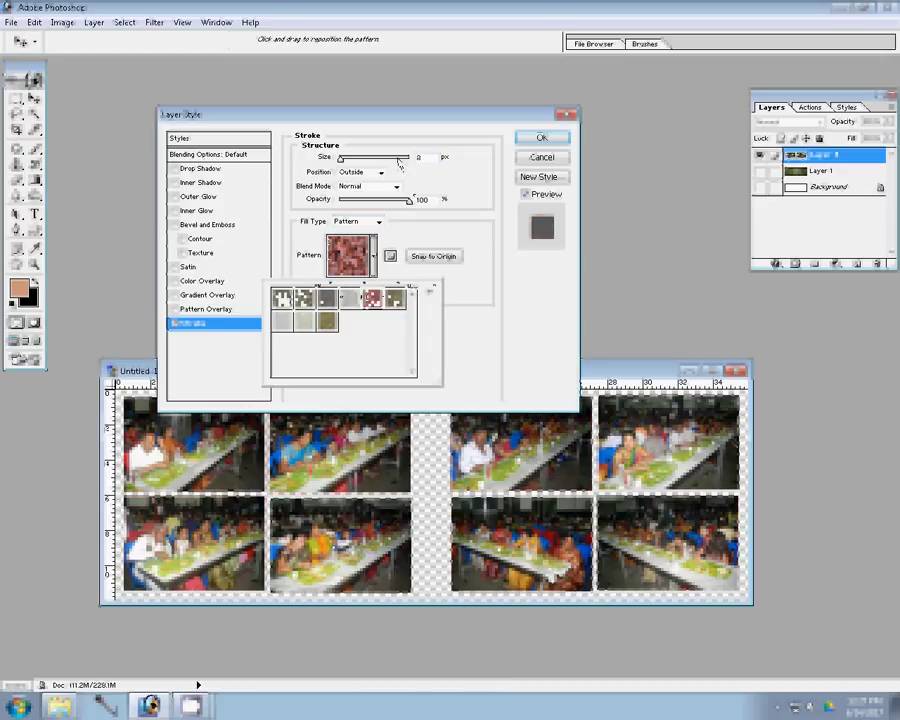
{"action": "left_click", "coordinate": [398, 162]}
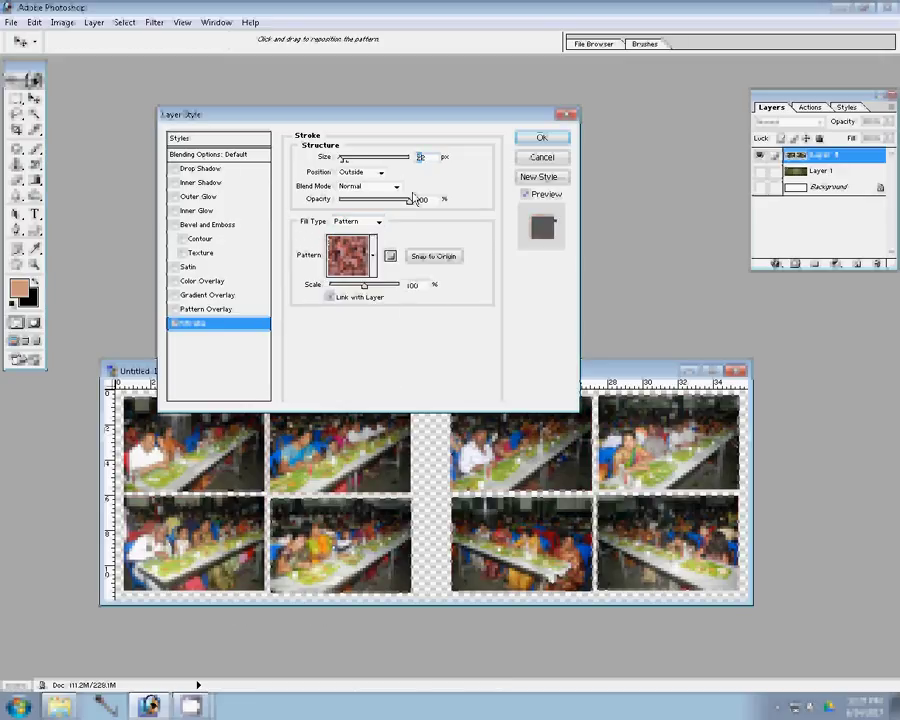
{"action": "left_click_drag", "start_coordinate": [341, 158], "coordinate": [349, 158]}
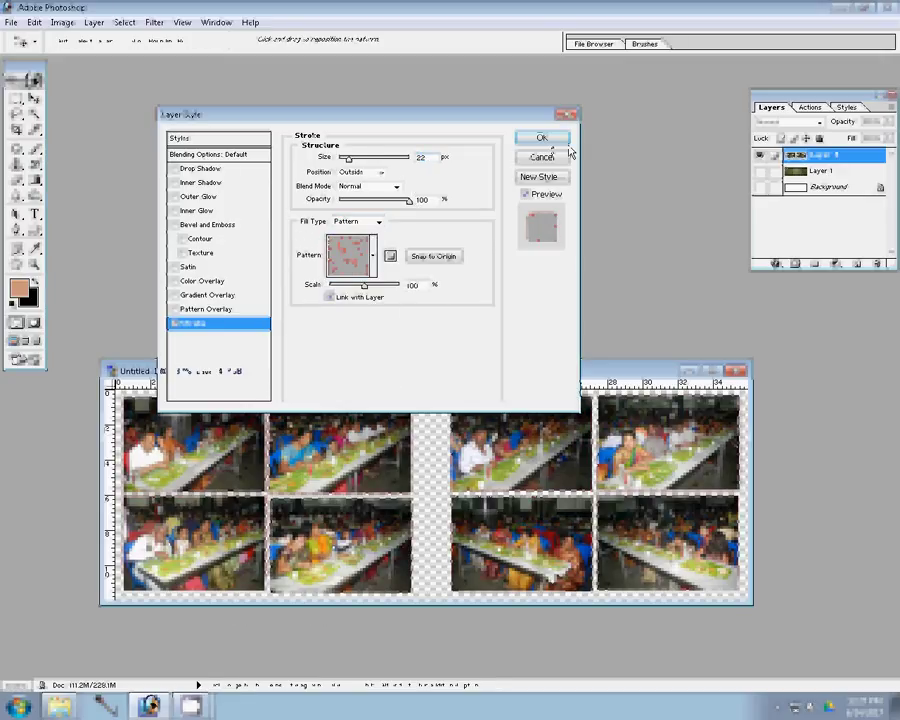
{"action": "left_click", "coordinate": [538, 139]}
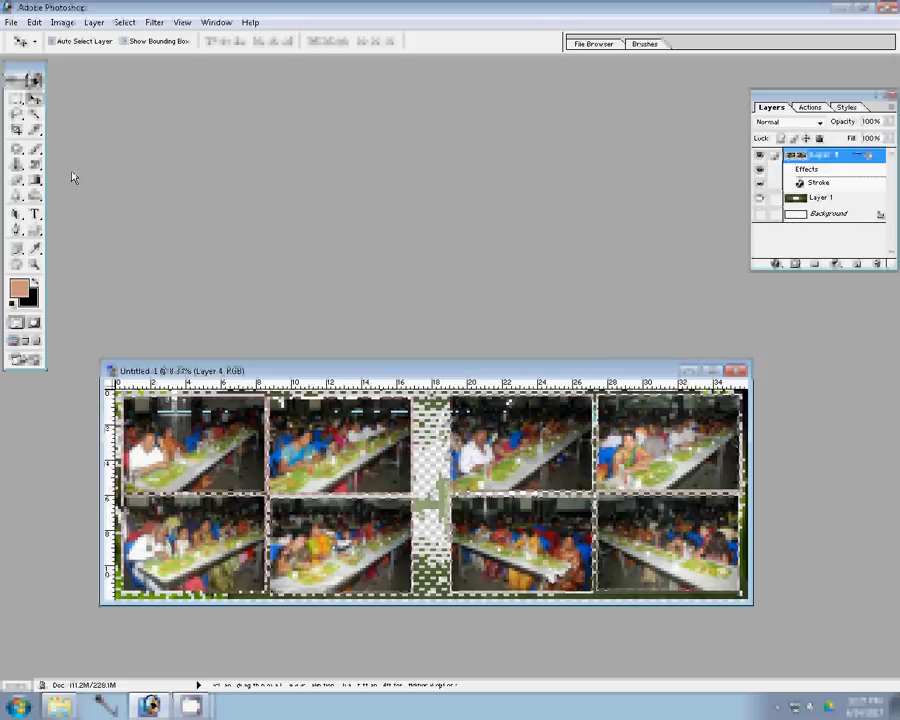
{"action": "key", "text": "ctrl+d"}
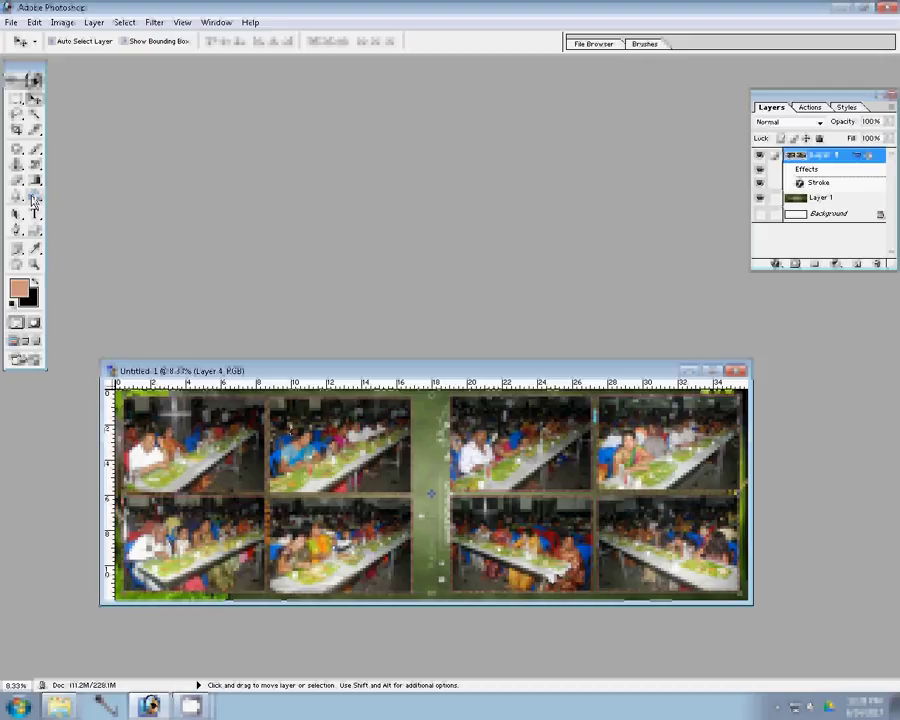
Step: Save the album page as 67.psd in Photoshop format and close the document
{"action": "left_click", "coordinate": [12, 22]}
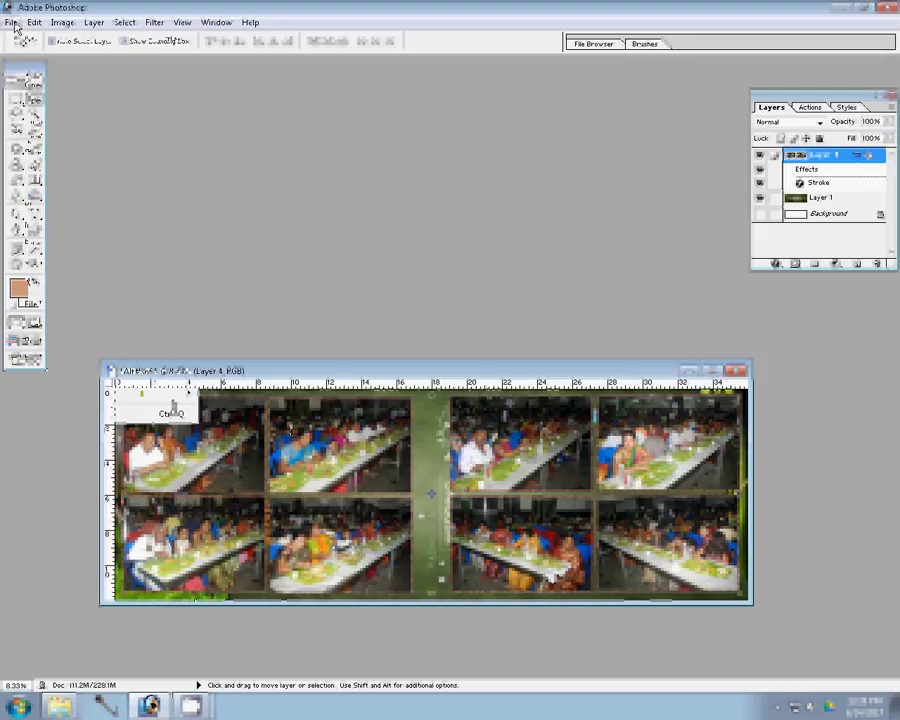
{"action": "left_click", "coordinate": [40, 165]}
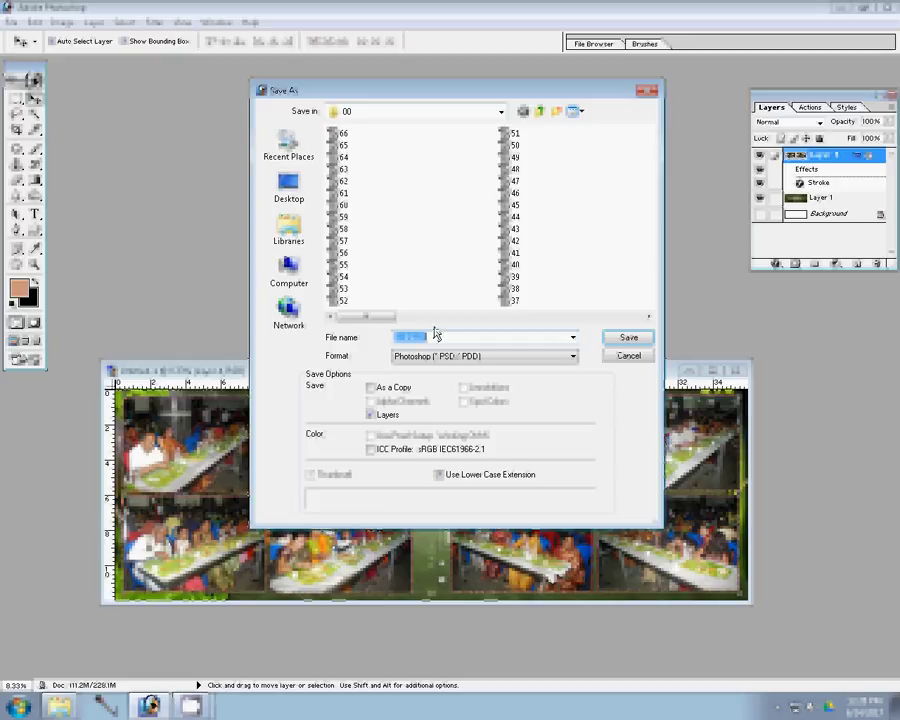
{"action": "type", "text": "67"}
{"action": "left_click", "coordinate": [624, 340]}
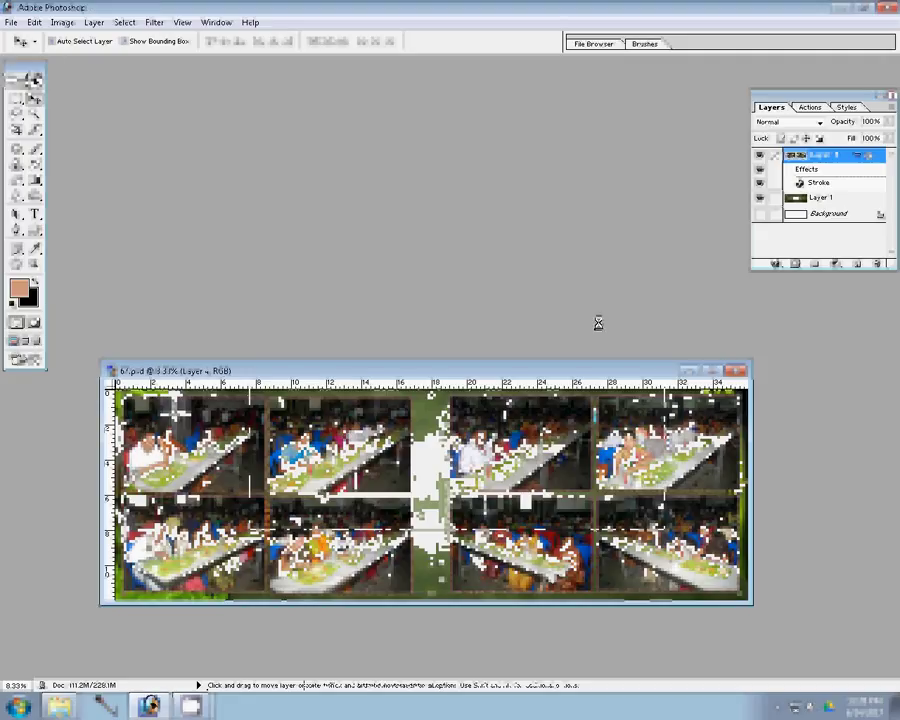
{"action": "left_click", "coordinate": [740, 370]}
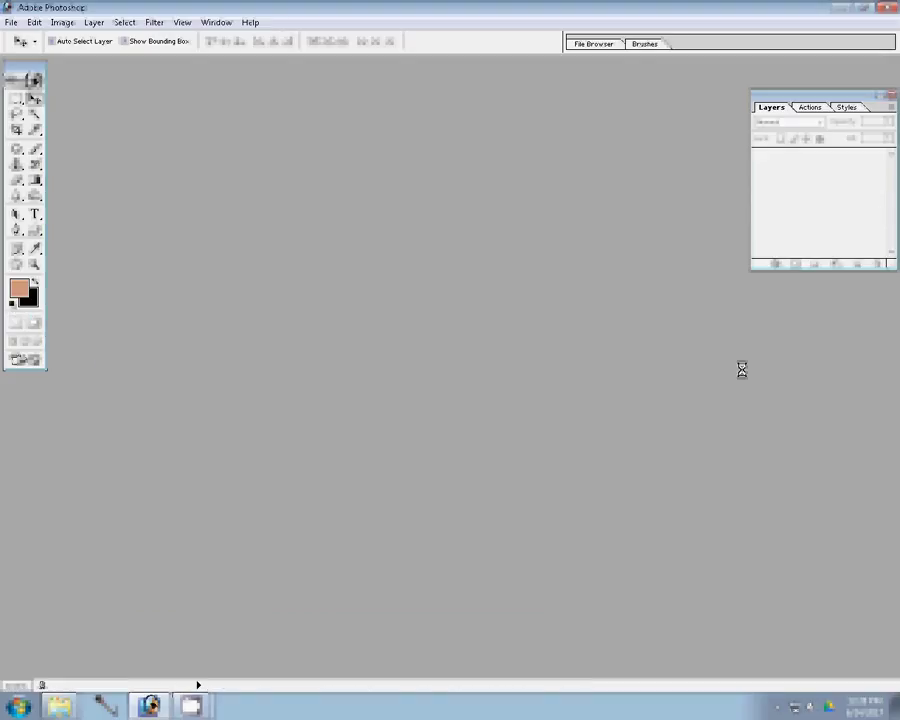